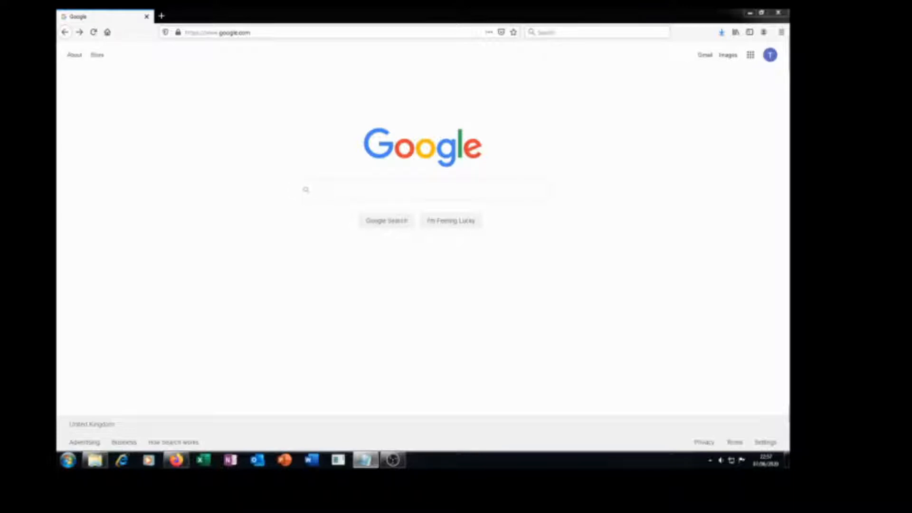
Step: Search Google for "canva" and open the Canva website from the results
click(329, 187)
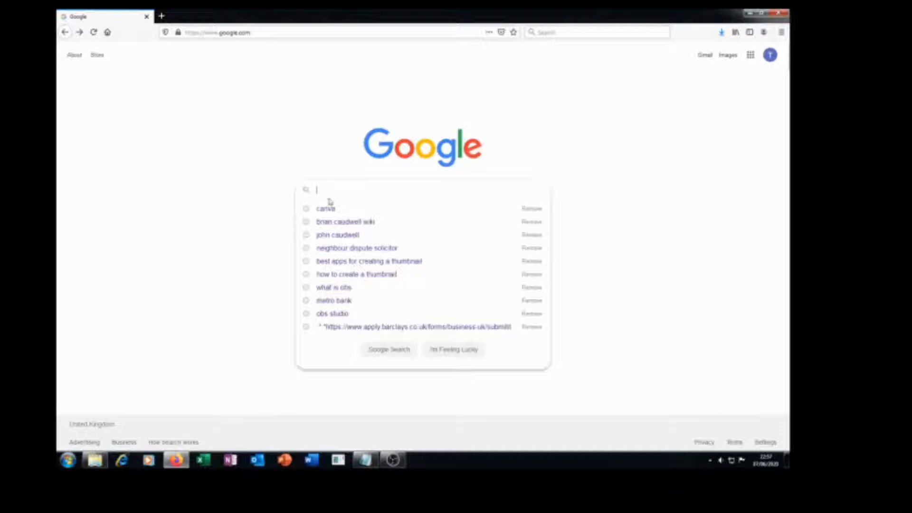
click(326, 209)
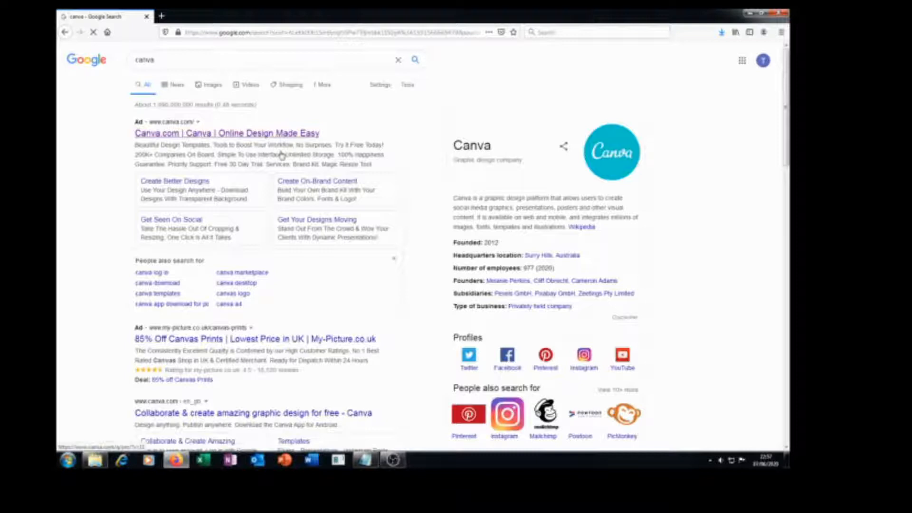
click(193, 134)
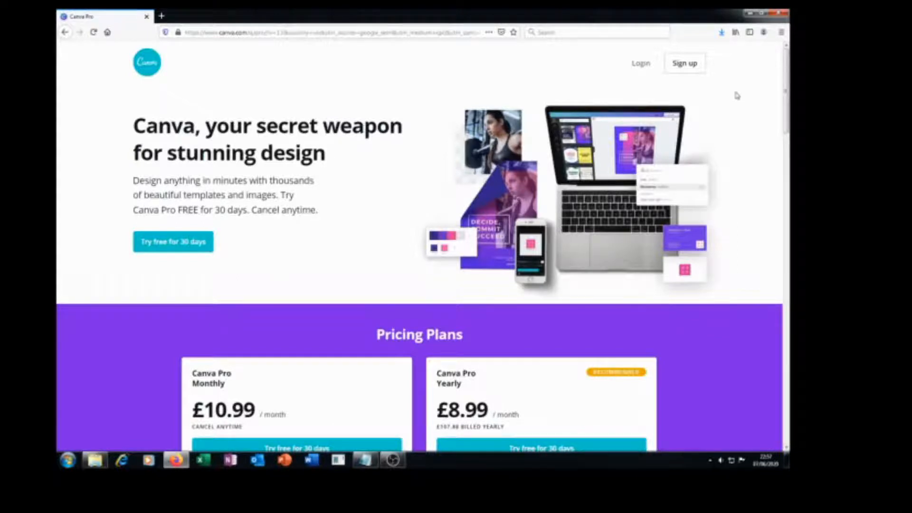
Step: Review the Canva Pro monthly and yearly pricing plans on the landing page
drag(786, 86, 787, 86)
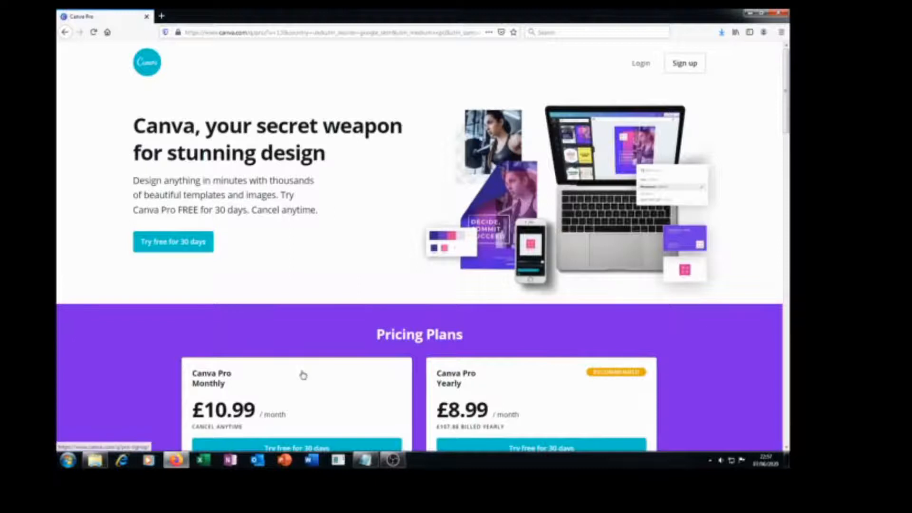
scroll(304, 373, down, 4)
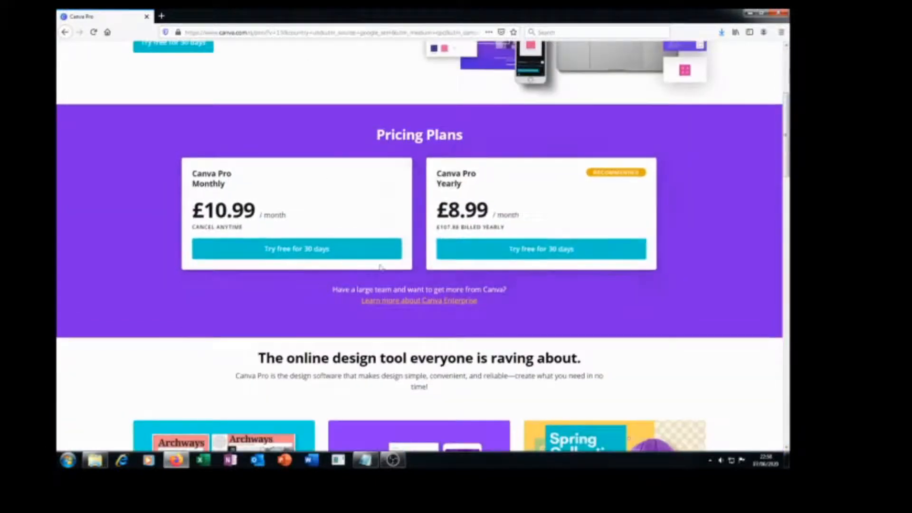
drag(786, 114, 787, 71)
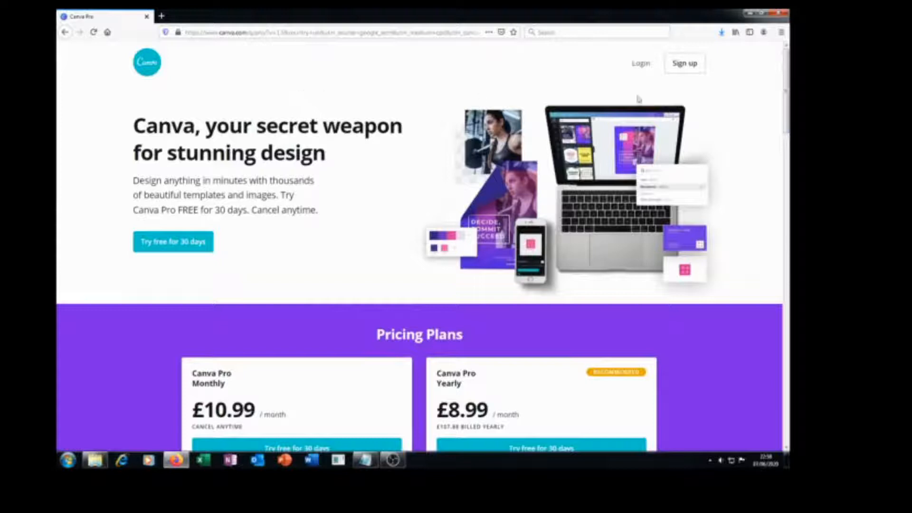
drag(786, 86, 786, 104)
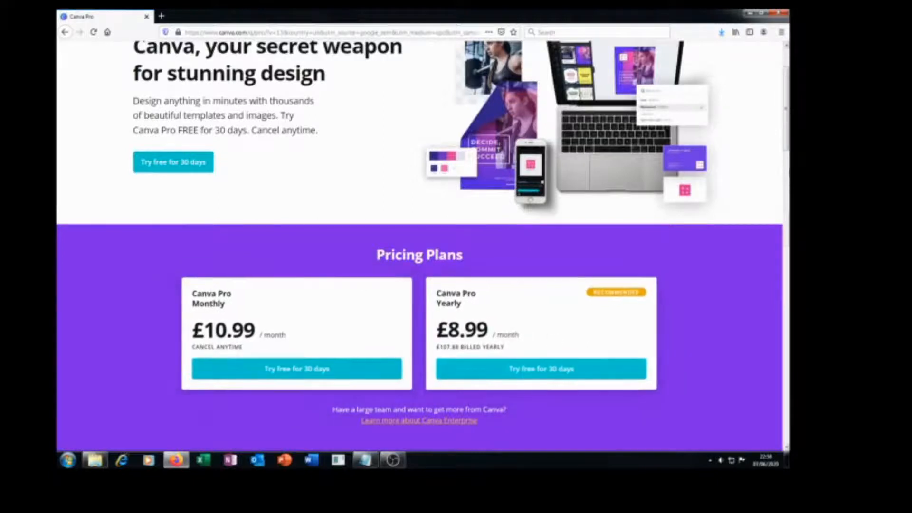
scroll(788, 153, up, 3)
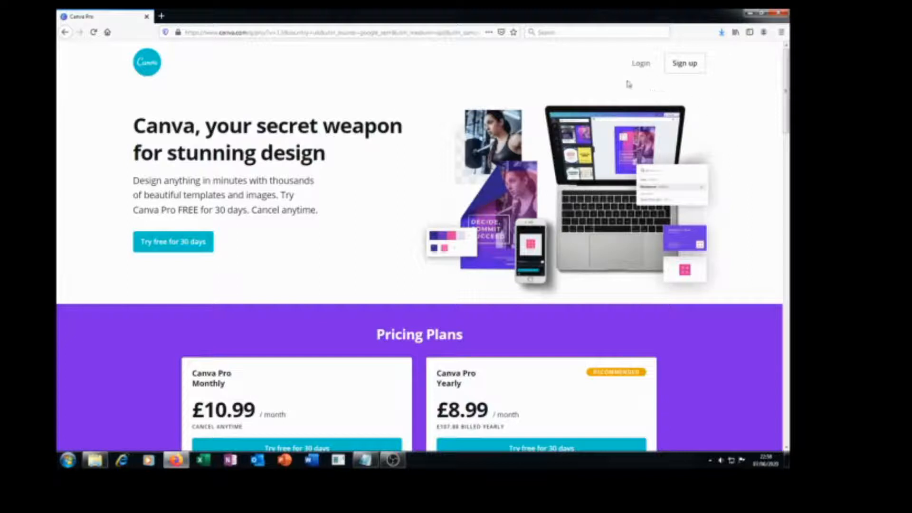
Step: Log in to Canva and skip the Canva Pro free trial offer
click(643, 64)
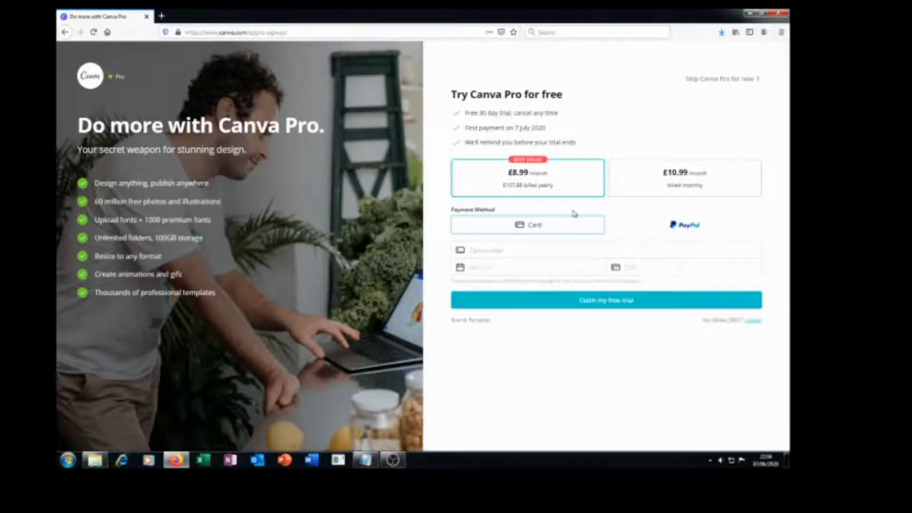
click(651, 184)
click(723, 83)
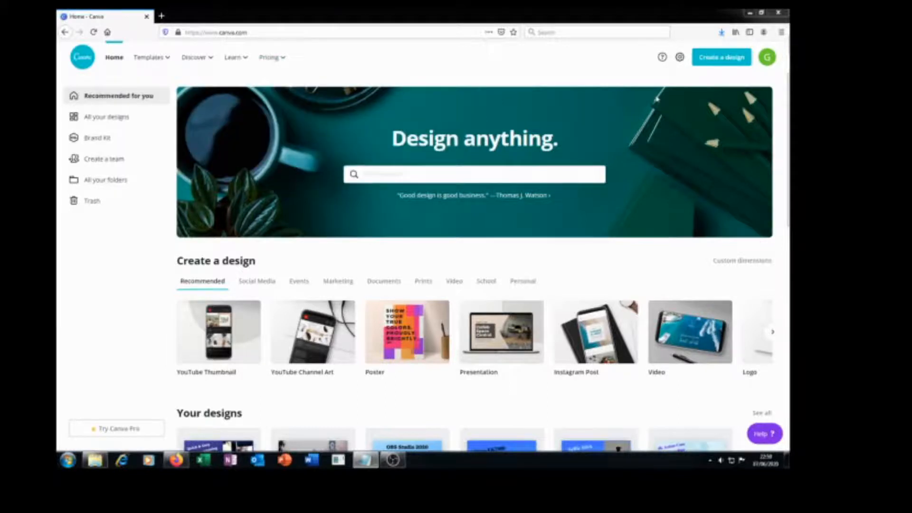
Step: Create a new blank design using the YouTube Thumbnail format
click(714, 63)
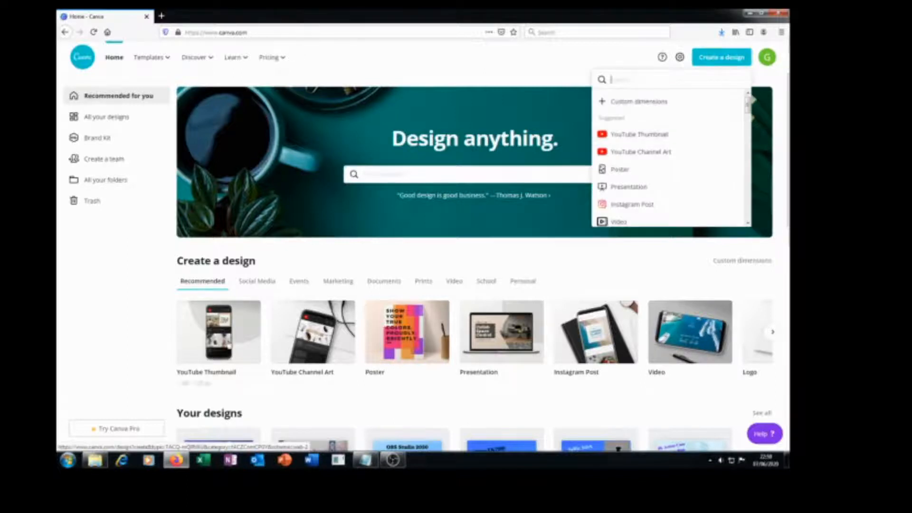
click(594, 187)
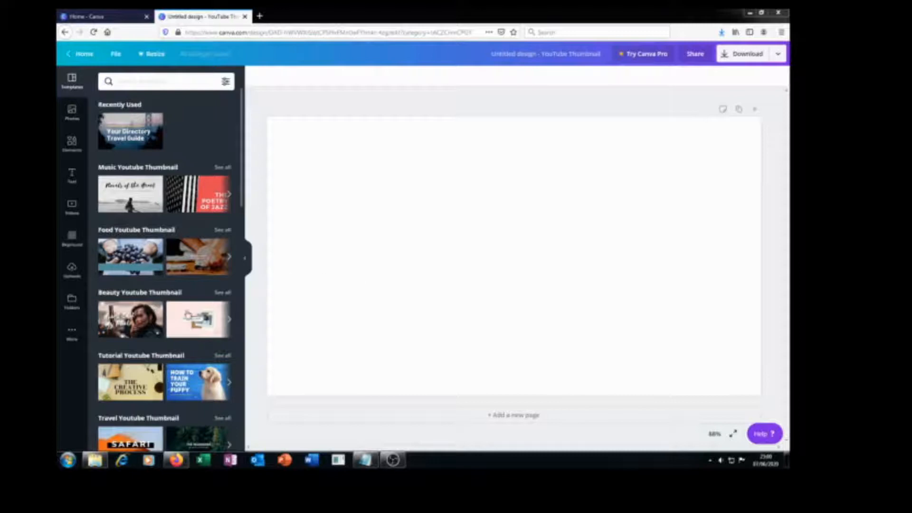
Step: Try the "How to Train Your Puppy" tutorial template on the blank page and undo it
scroll(243, 199, down, 3)
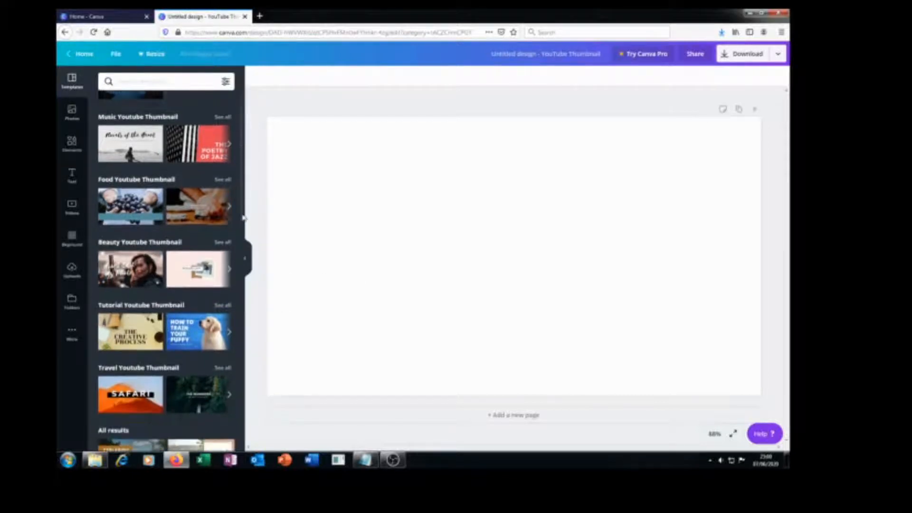
drag(195, 320, 442, 313)
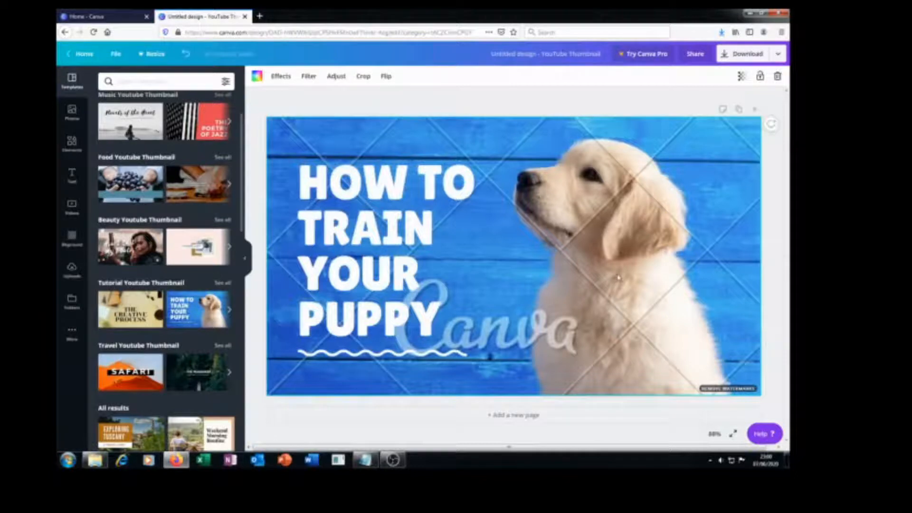
key(ctrl+z)
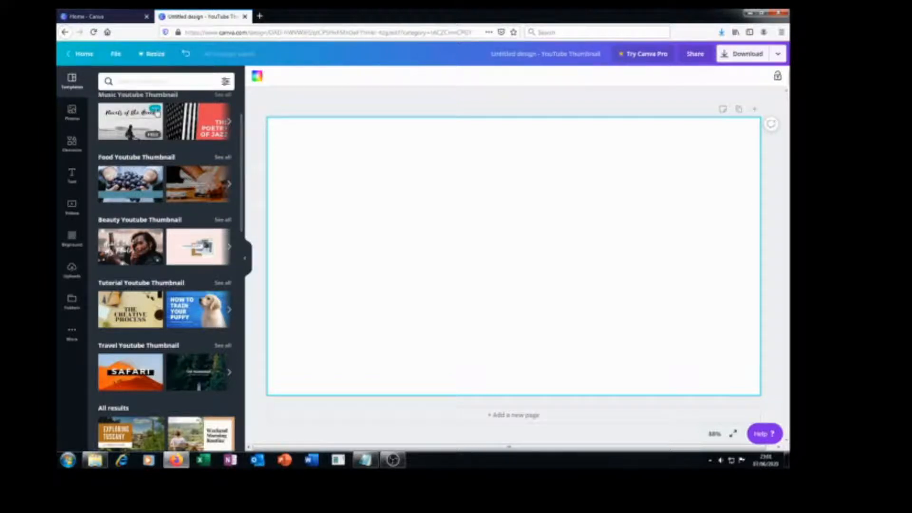
Step: Check the details of the first music thumbnail template and browse the rest of the YouTube thumbnail templates
mouse_move(157, 113)
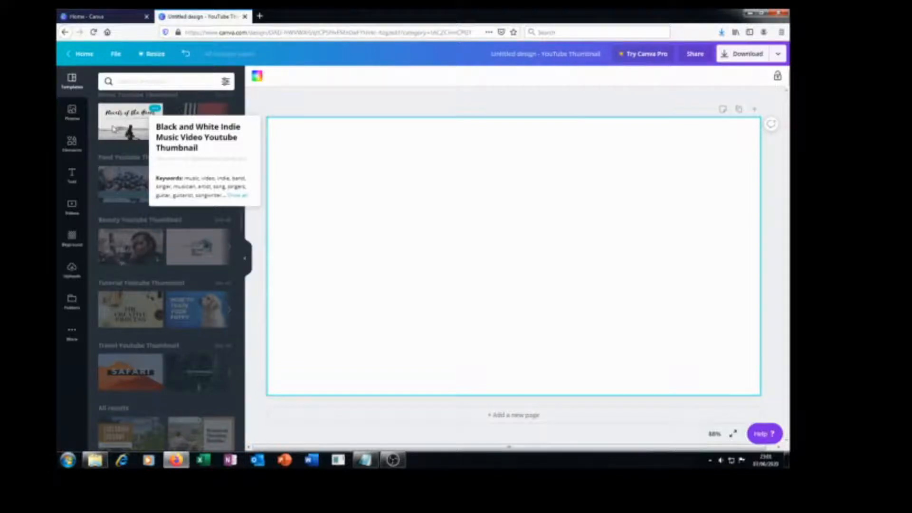
click(146, 128)
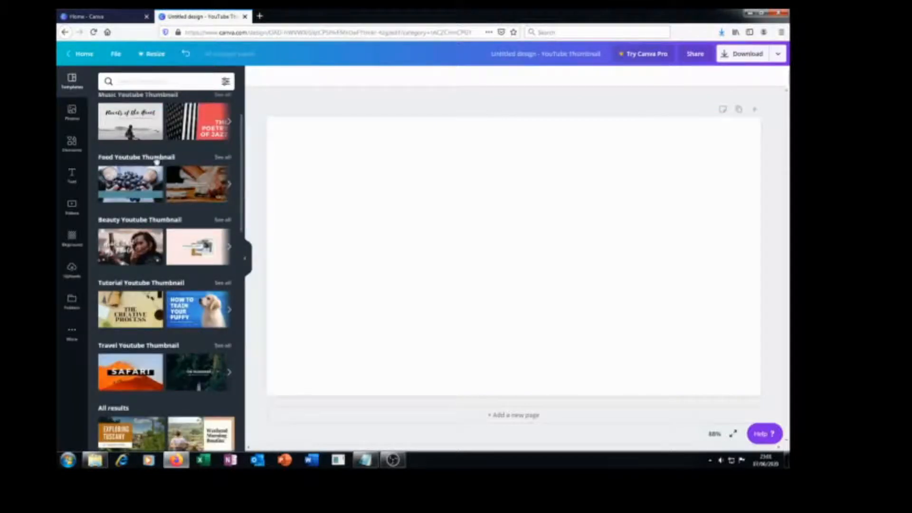
drag(241, 170, 247, 321)
drag(243, 281, 240, 347)
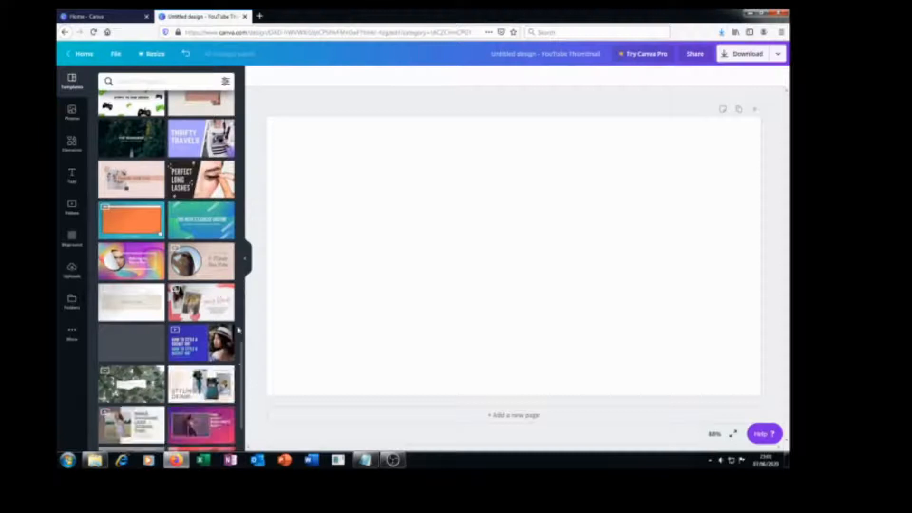
drag(242, 308, 242, 380)
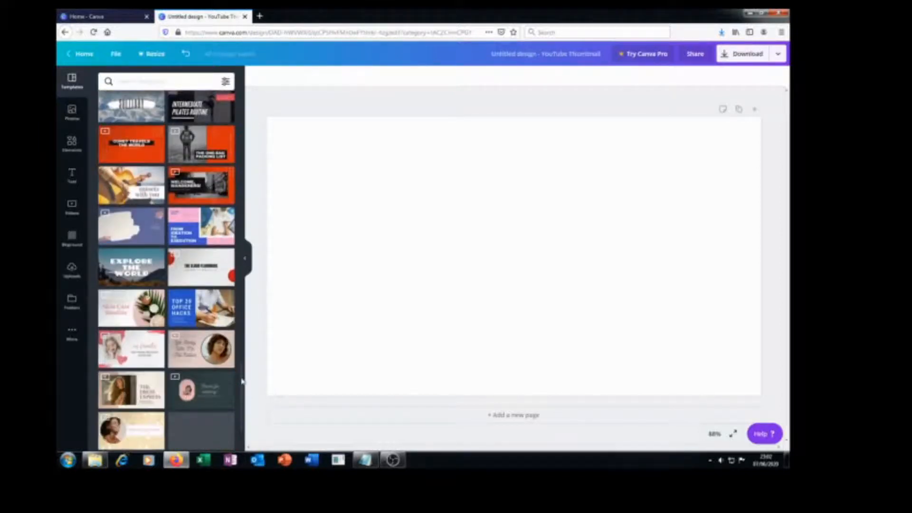
drag(241, 331, 242, 395)
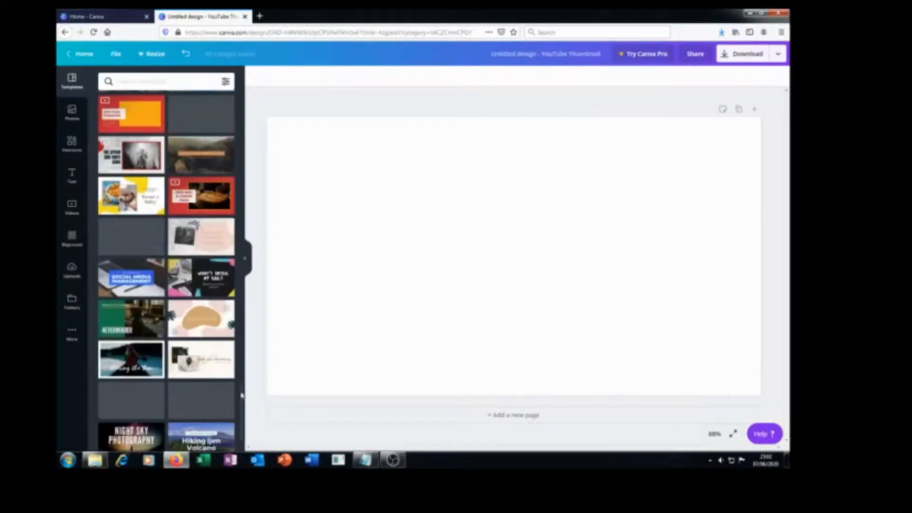
drag(241, 343, 240, 391)
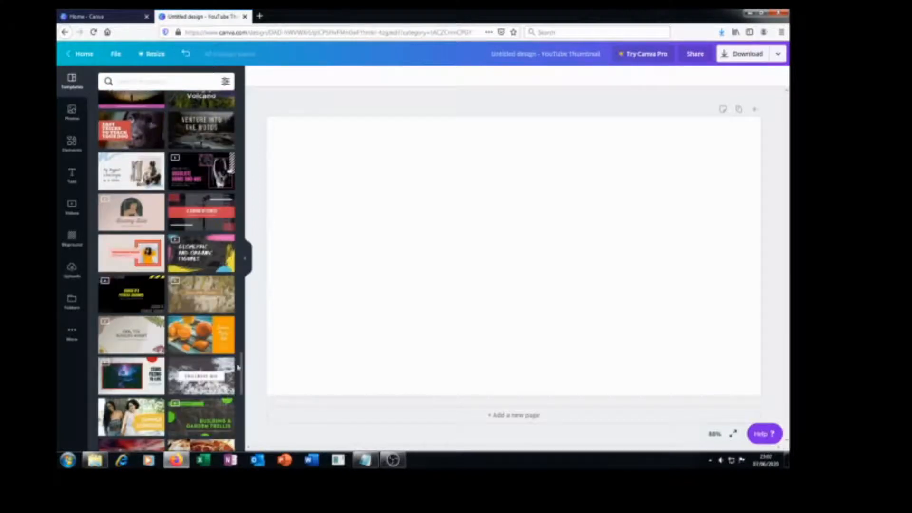
drag(242, 375, 245, 99)
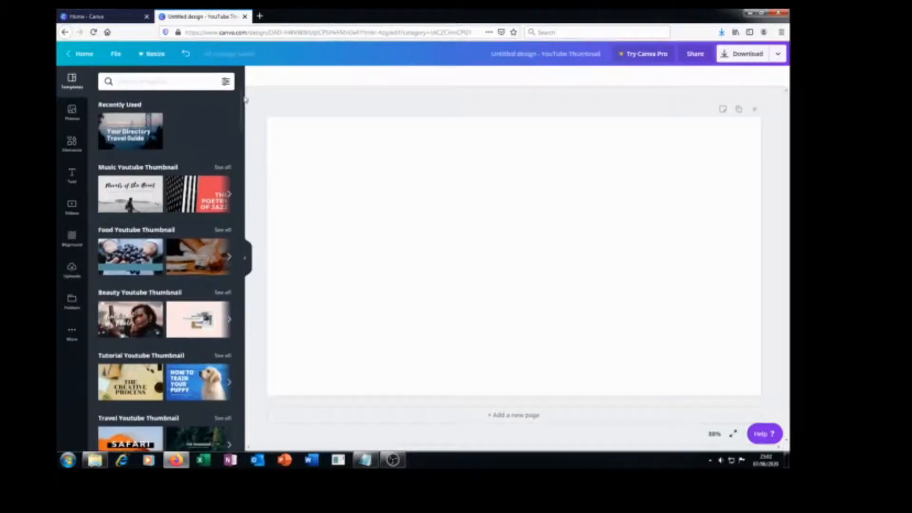
Step: Browse the trending pictures in the stock photo library
click(73, 113)
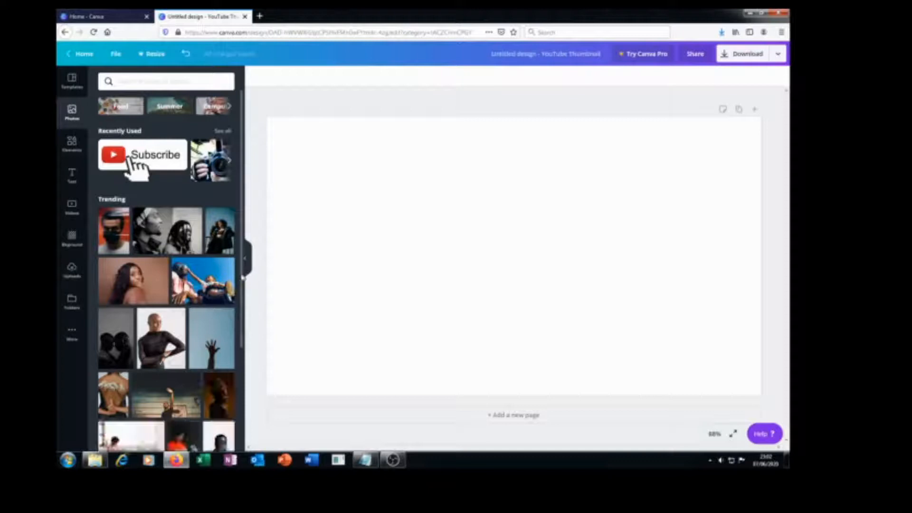
scroll(243, 285, down, 5)
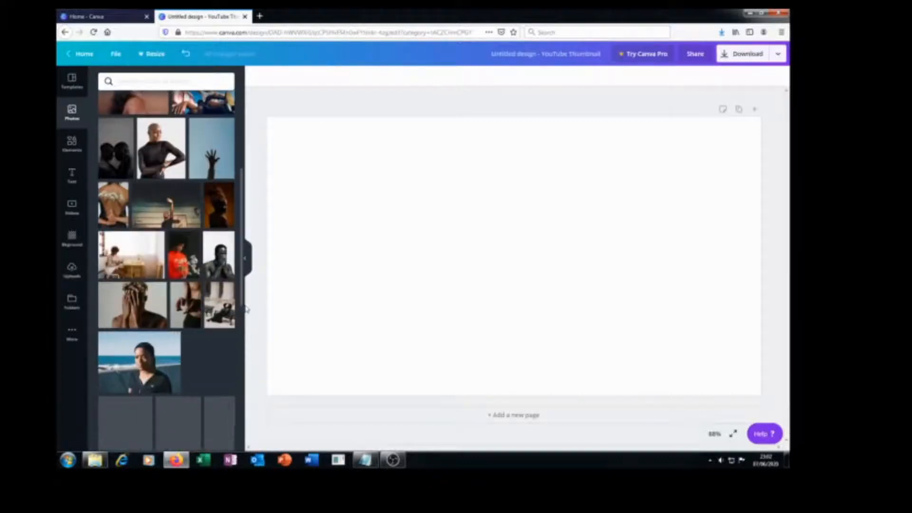
scroll(244, 327, down, 3)
scroll(240, 338, down, 5)
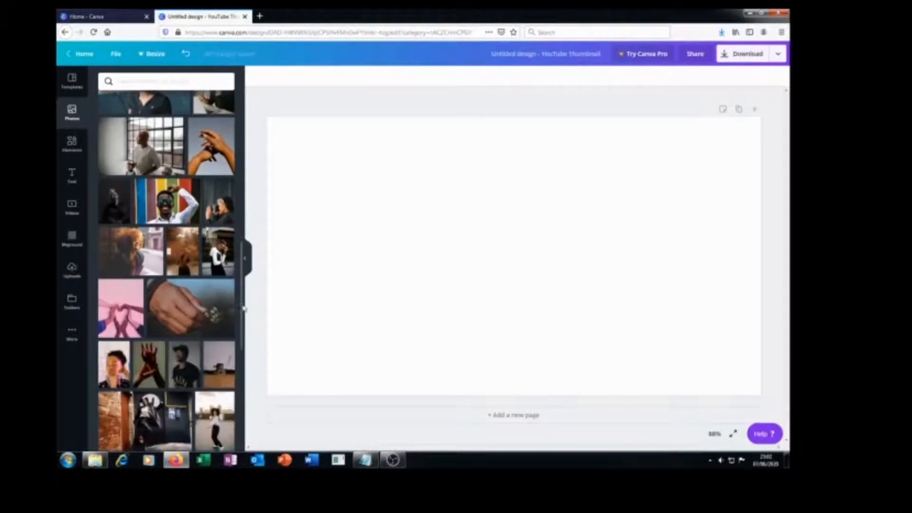
drag(243, 307, 240, 407)
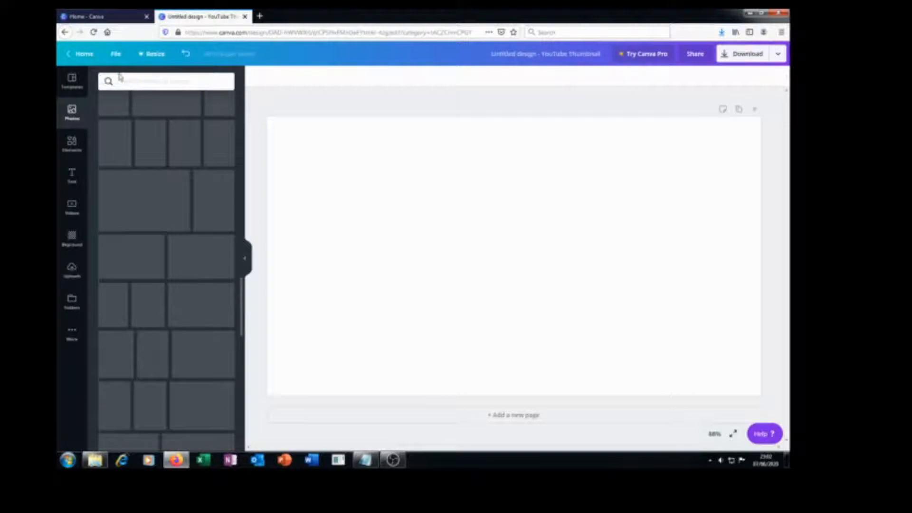
Step: Search the photo library for "cars" and look through the matching pictures
click(158, 80)
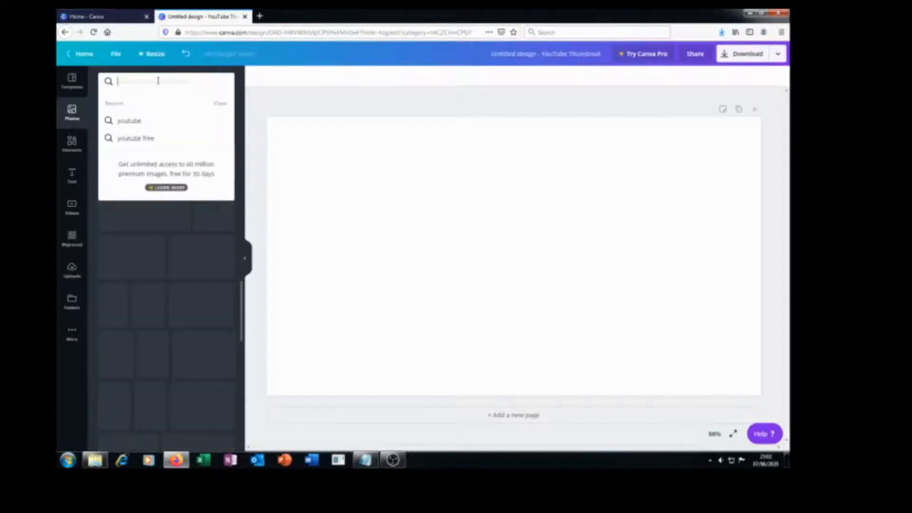
text(car)
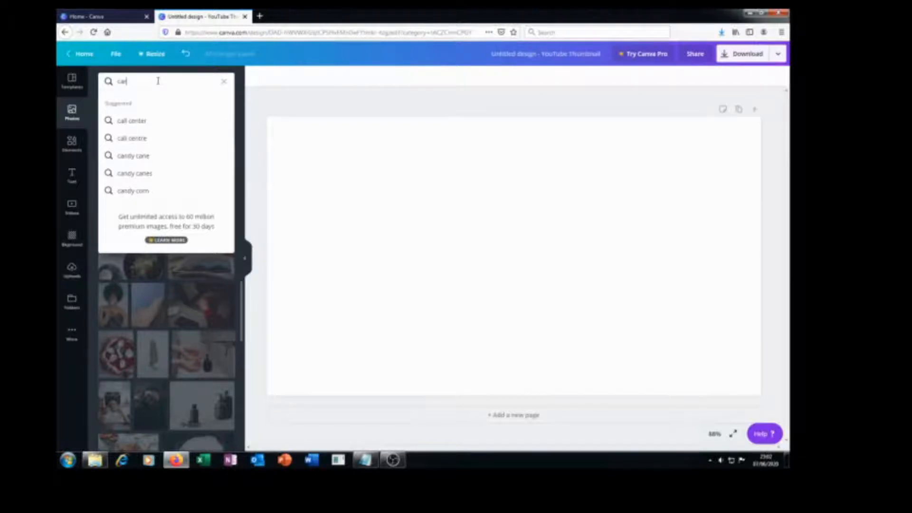
text(s)
key(Return)
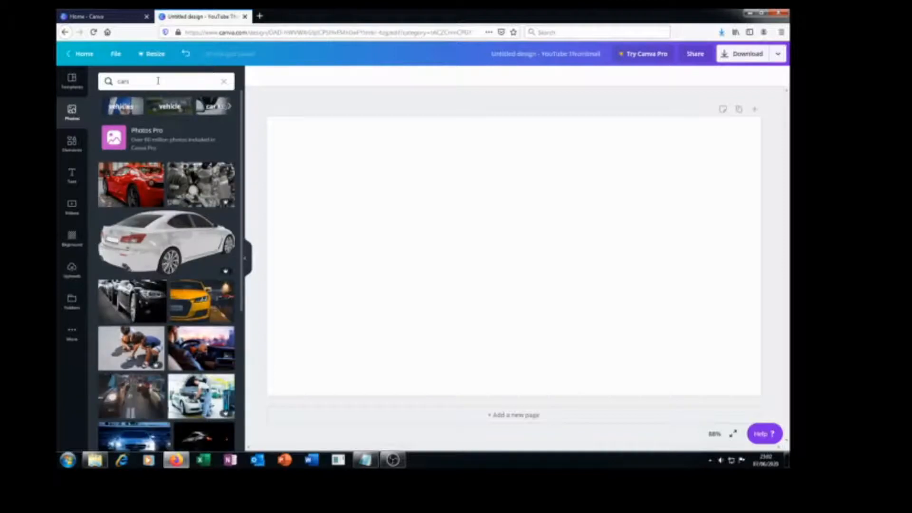
drag(242, 224, 245, 296)
drag(242, 221, 236, 312)
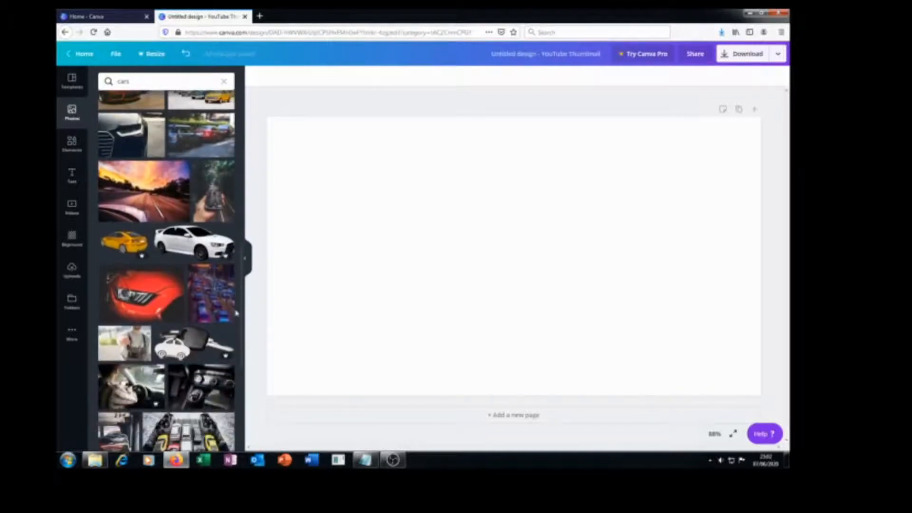
drag(243, 274, 243, 99)
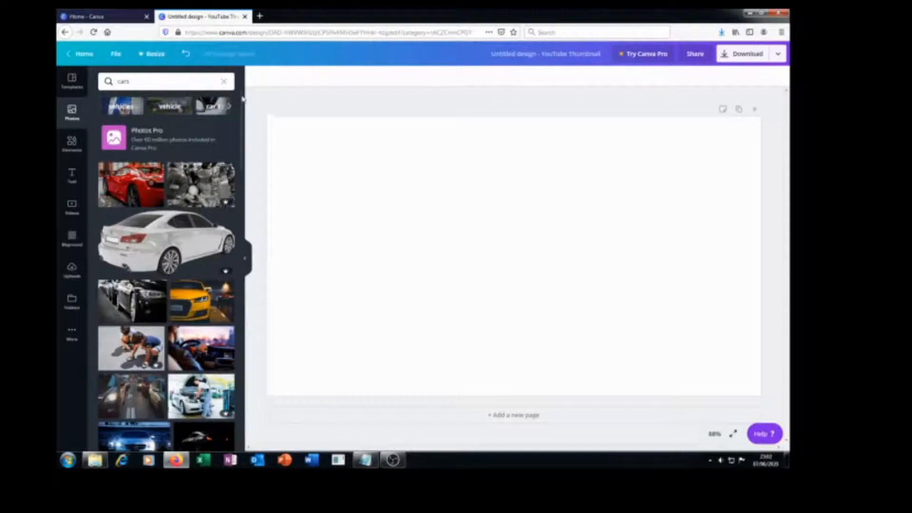
Step: Replace the photo search term with the suggested "lamborghini" and run the search
click(135, 83)
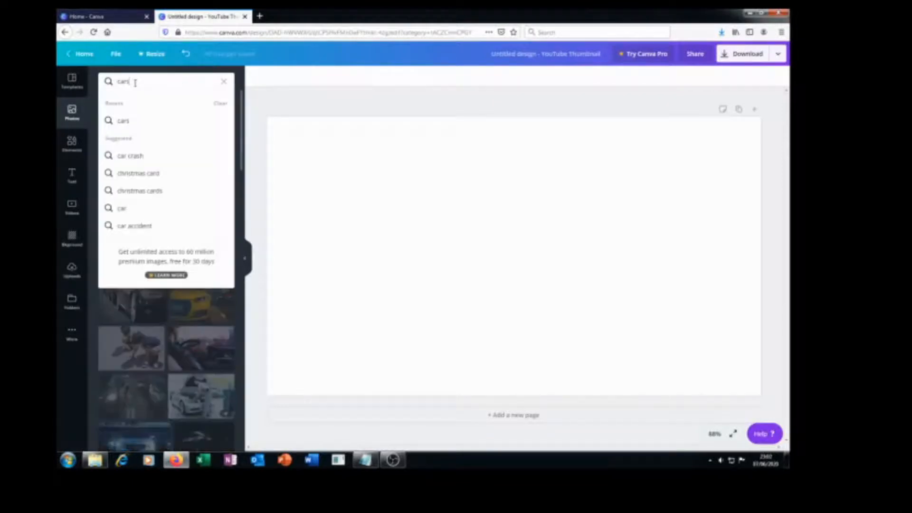
key(BackSpace)
key(BackSpace)
text(lapt)
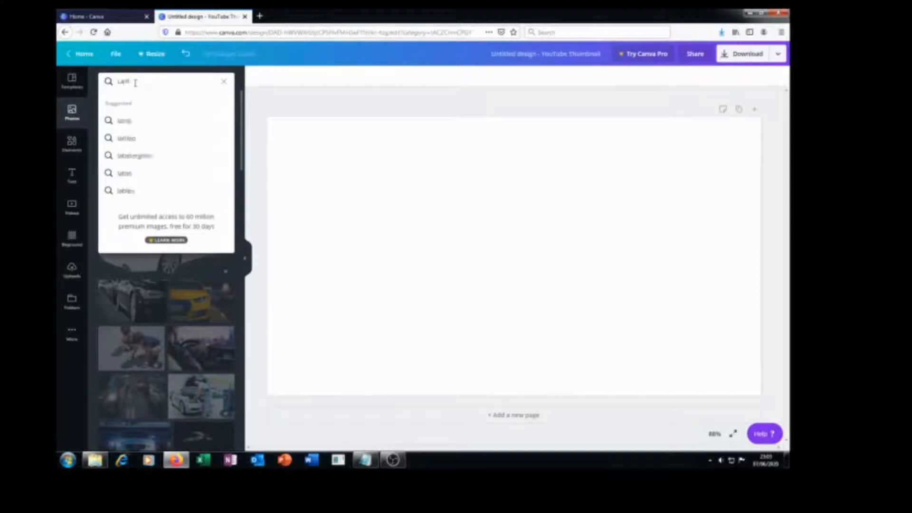
key(Down)
key(Down)
key(Down)
key(Down)
key(Up)
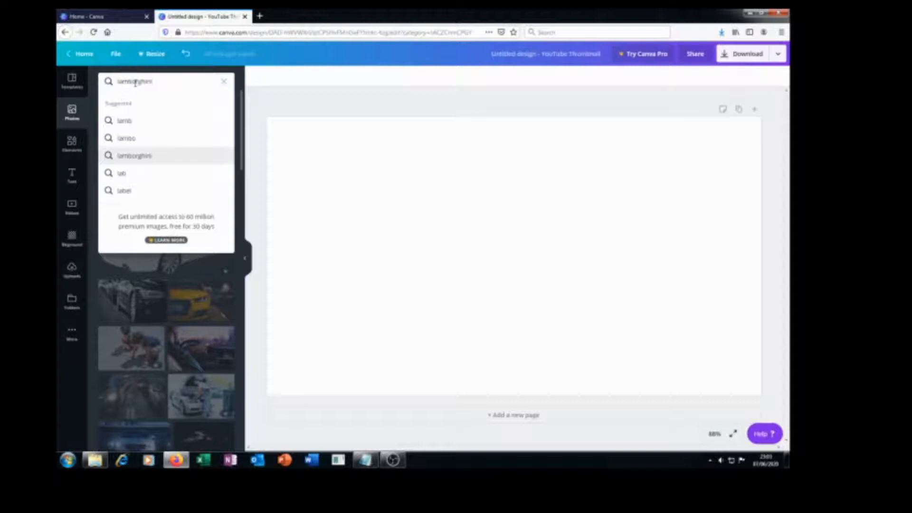
key(Return)
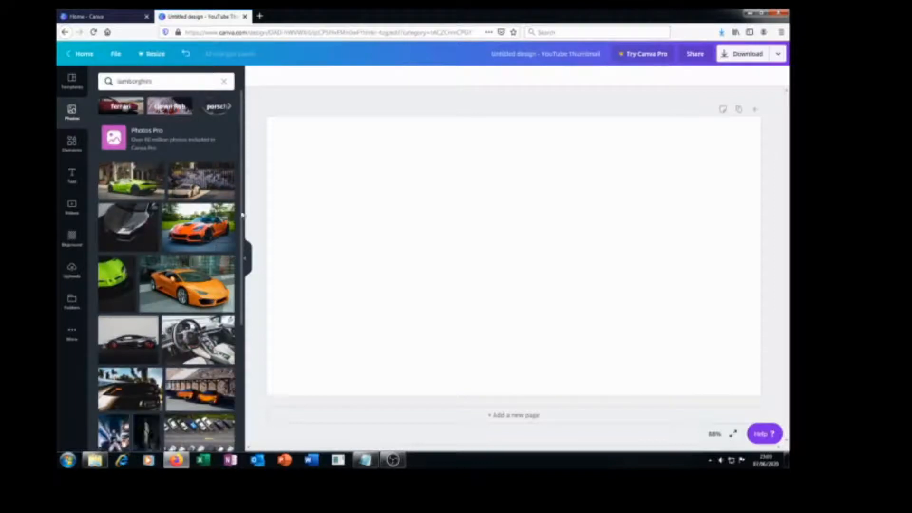
Step: Look through the stock photos found for "lamborghini"
drag(242, 213, 244, 343)
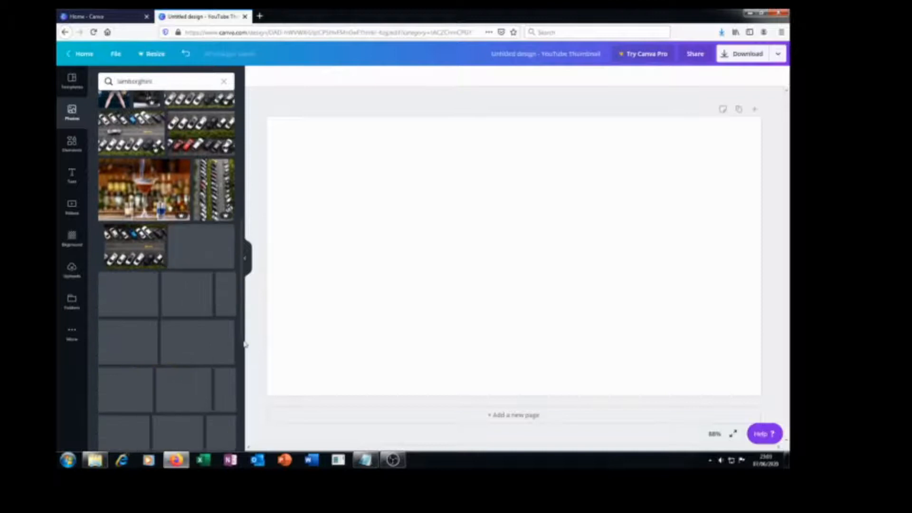
drag(243, 268, 245, 140)
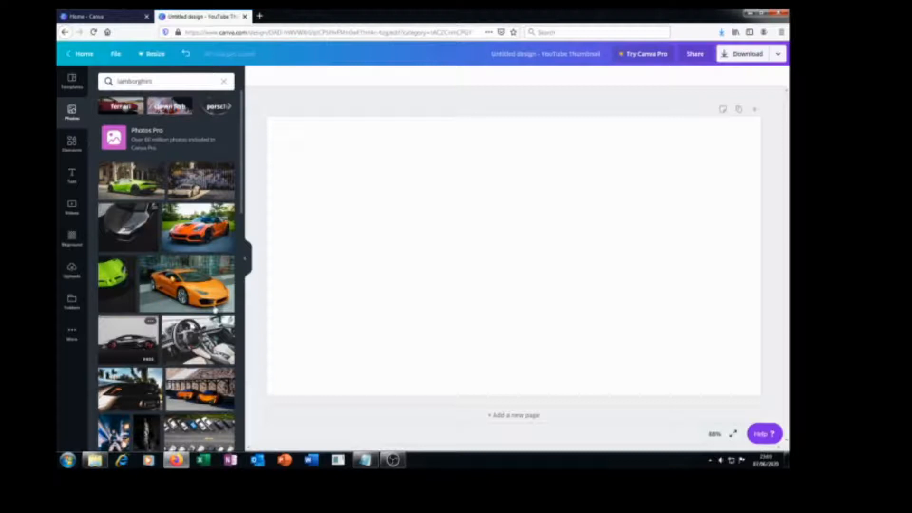
scroll(200, 264, down, 5)
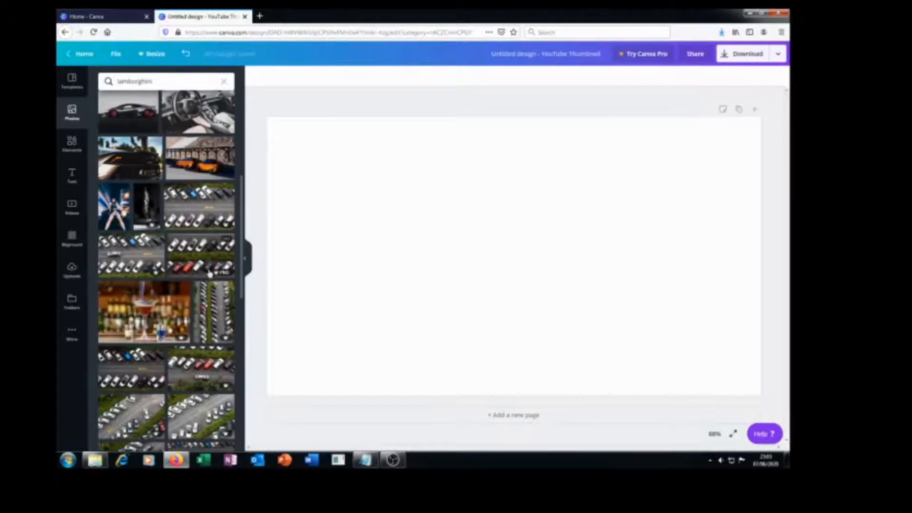
mouse_move(224, 276)
drag(241, 221, 240, 315)
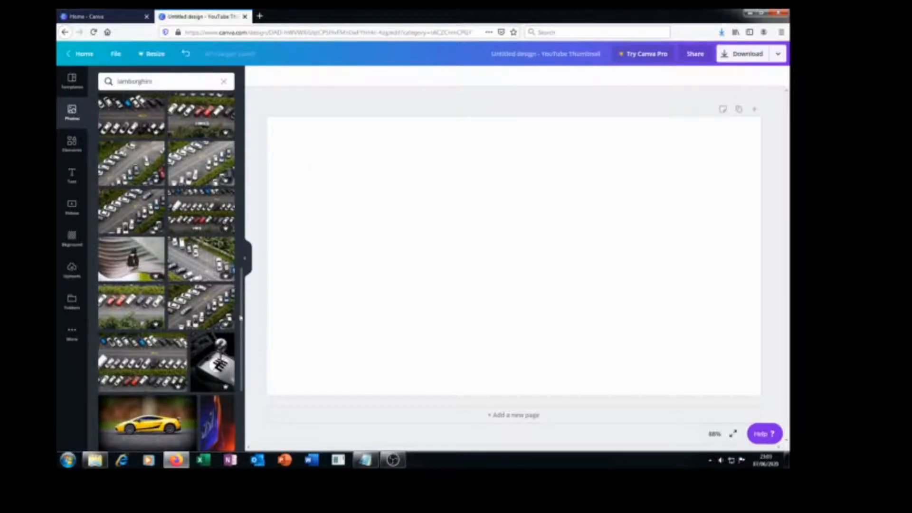
drag(242, 318, 243, 104)
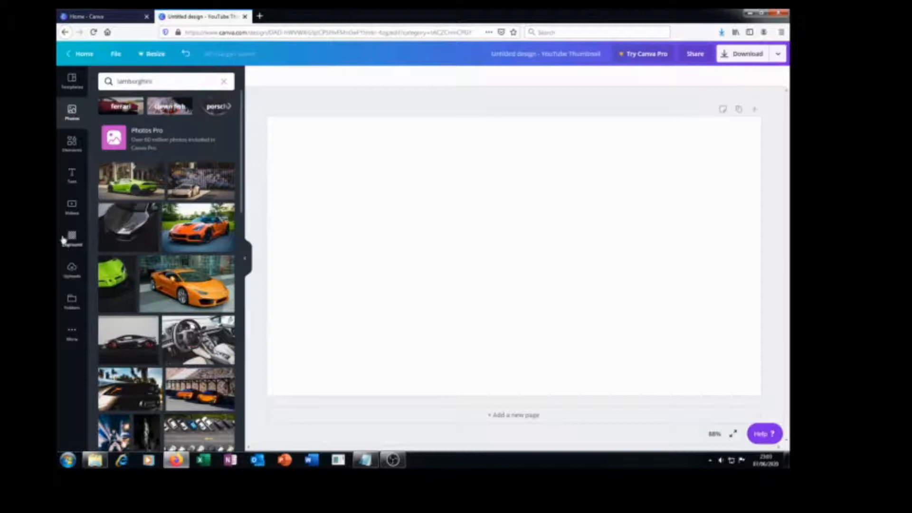
Step: Browse the categories of the elements library, from grids, shapes and frames to stickers, charts, lines and drawn objects
click(69, 146)
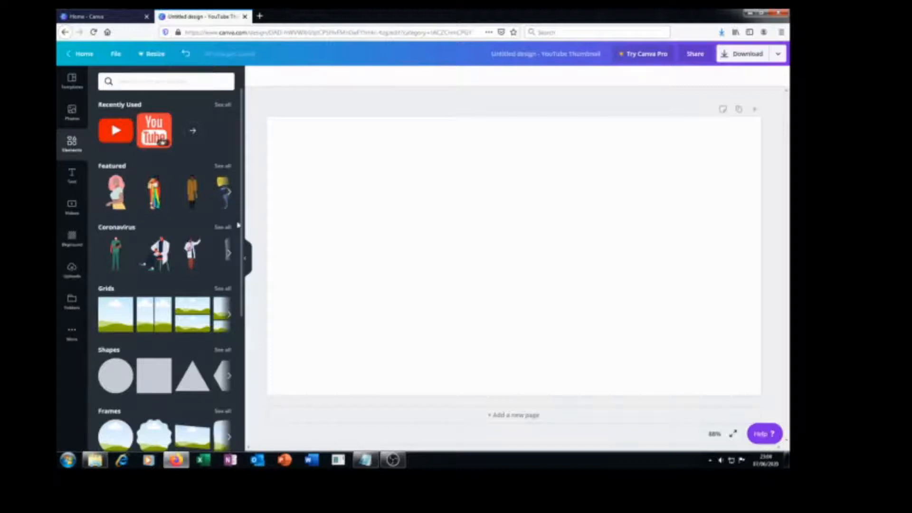
scroll(242, 229, down, 7)
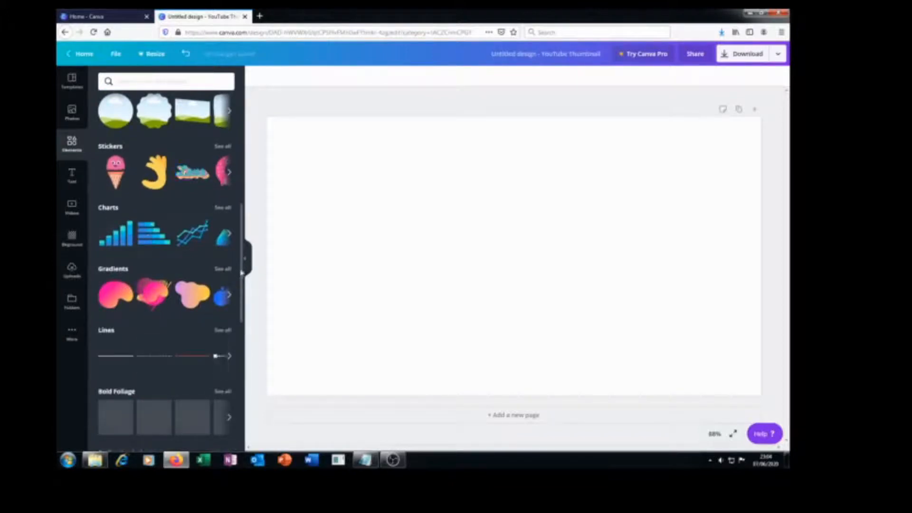
drag(242, 273, 240, 358)
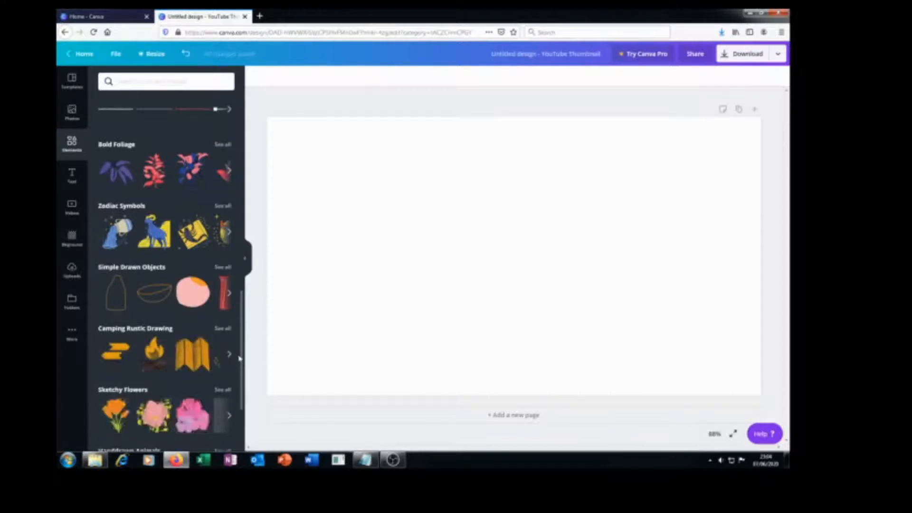
drag(244, 351, 244, 135)
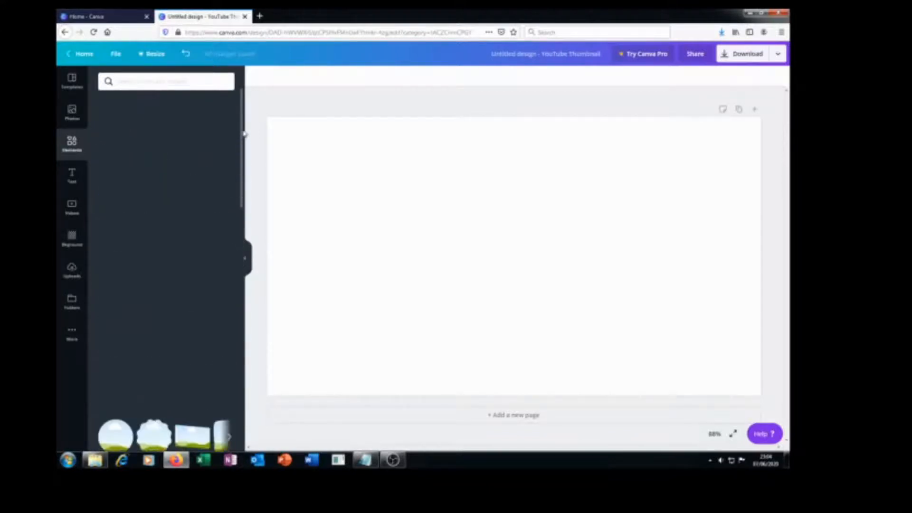
drag(242, 255, 242, 91)
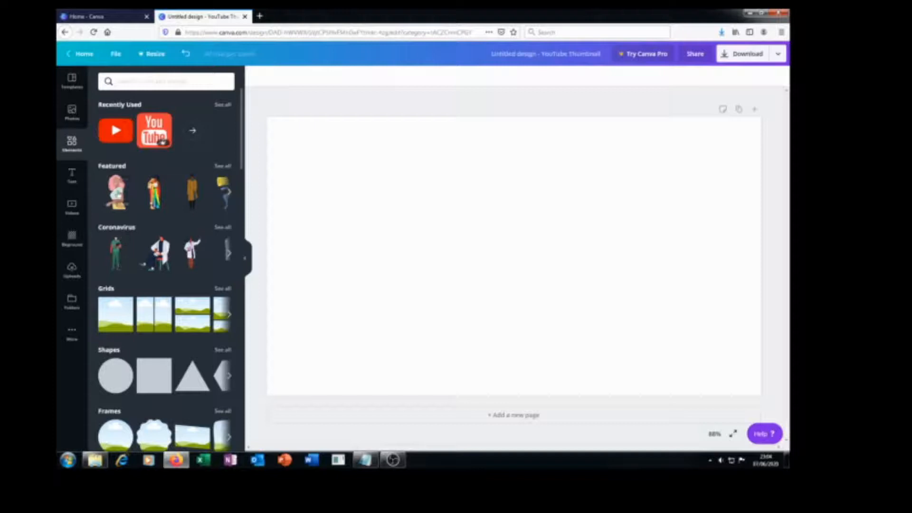
Step: Page through the Coronavirus element category, open its full collection and look through the illustrations
click(232, 257)
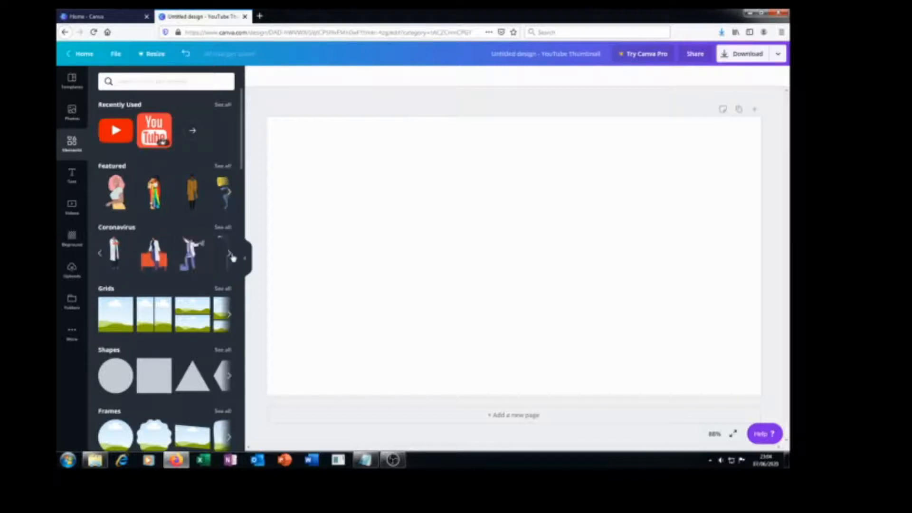
click(232, 257)
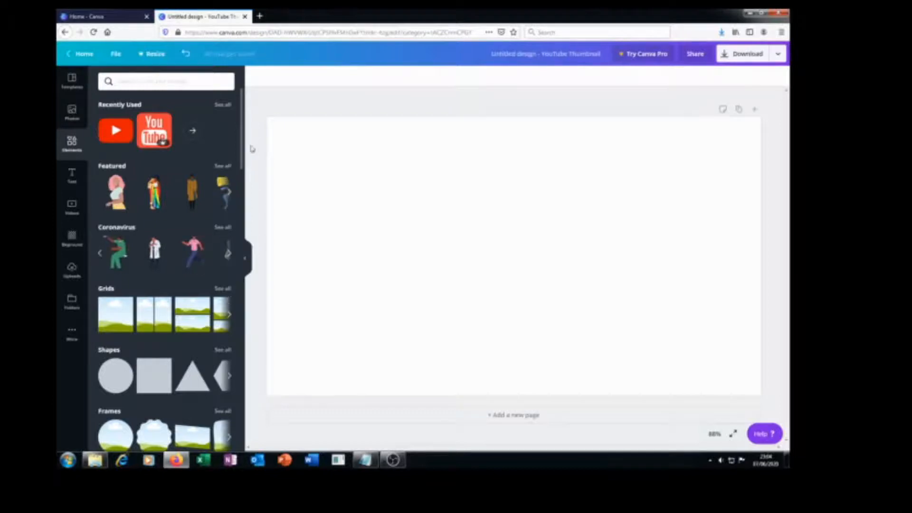
mouse_move(242, 152)
mouse_down()
mouse_move(243, 258)
mouse_move(243, 138)
mouse_up()
click(231, 257)
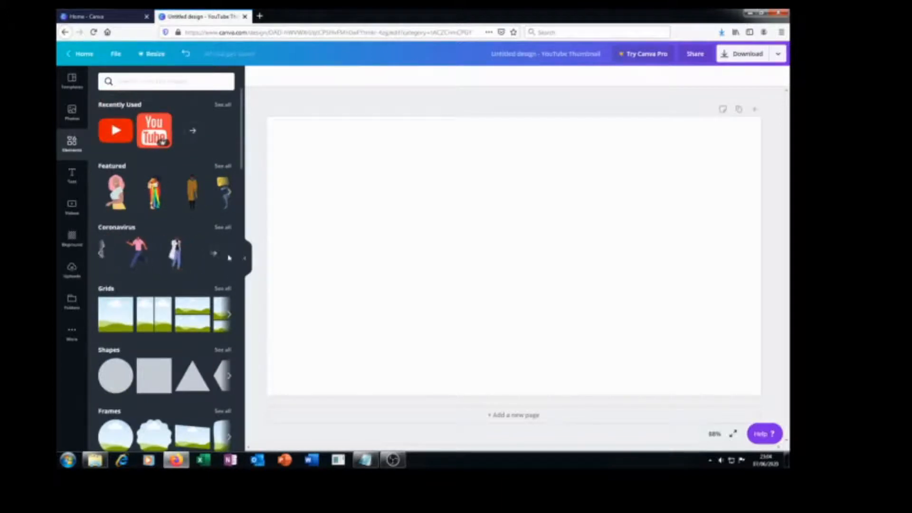
click(214, 253)
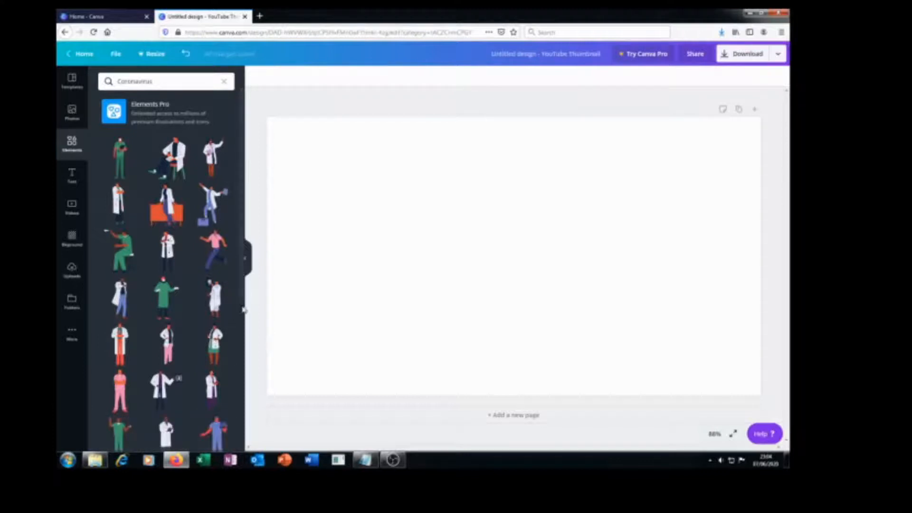
scroll(242, 308, down, 5)
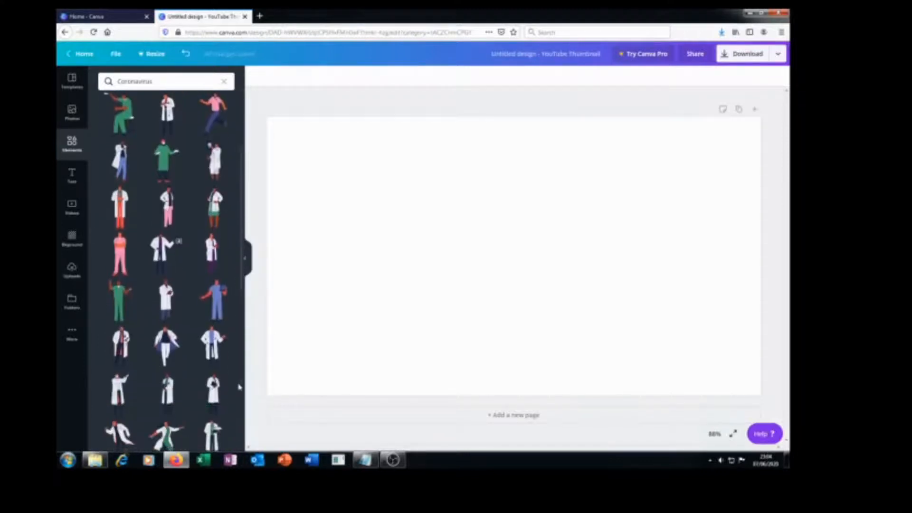
scroll(238, 404, down, 1)
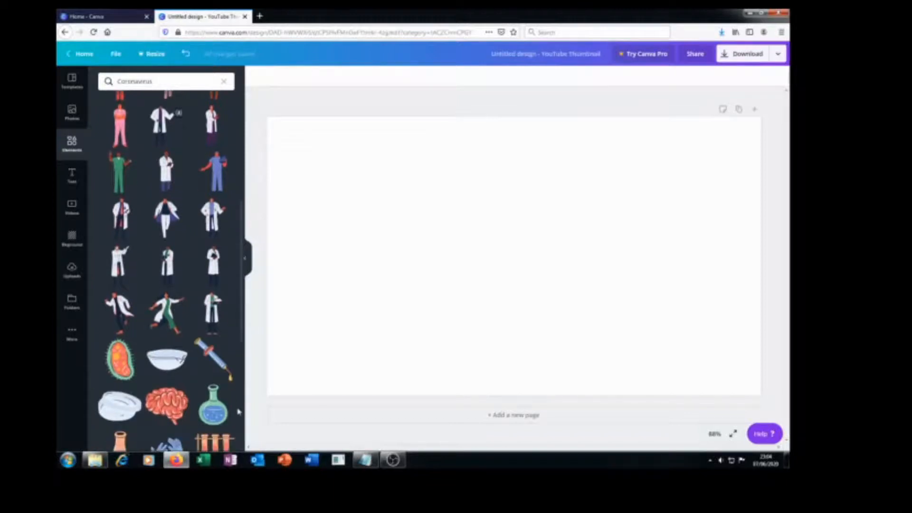
scroll(239, 412, up, 10)
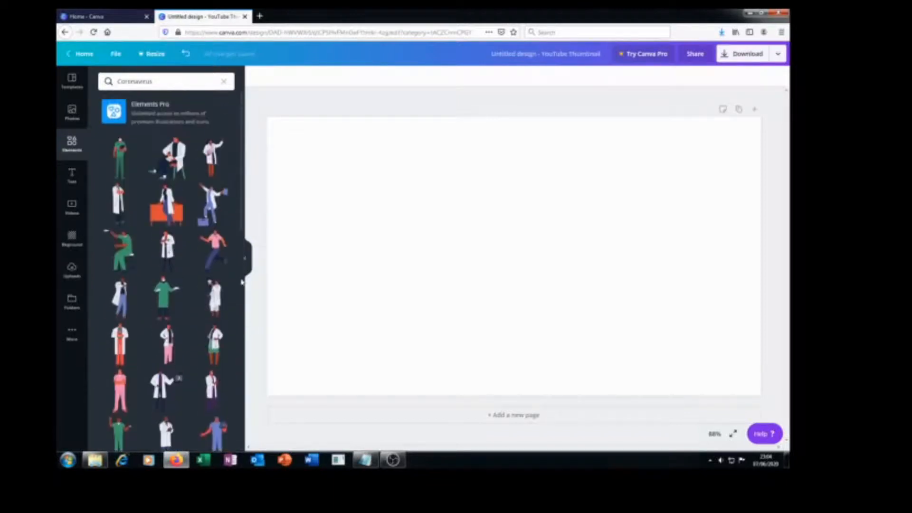
Step: Look over the text styles and font combinations, and the stock video categories
click(73, 176)
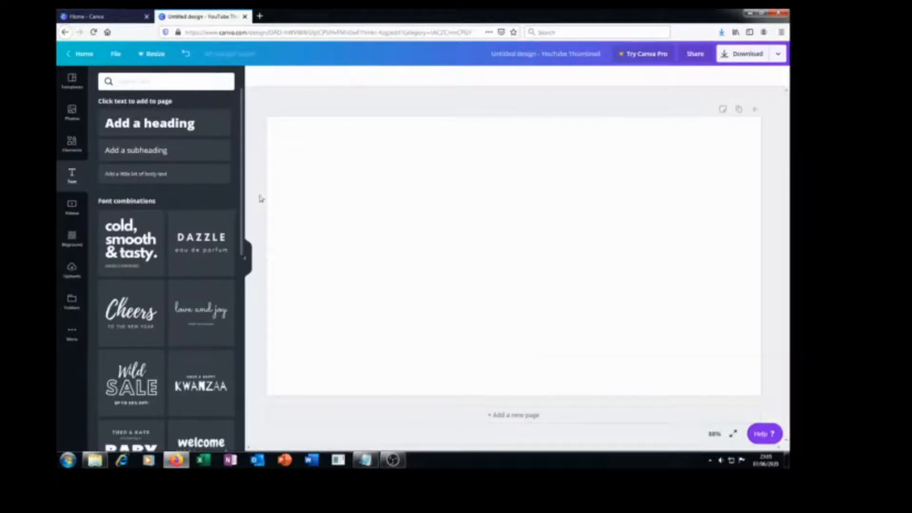
click(71, 217)
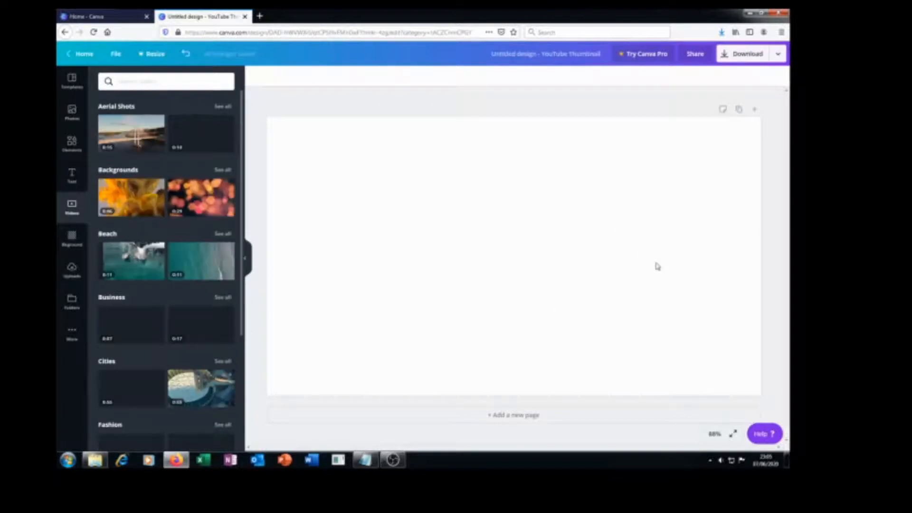
drag(130, 324, 508, 300)
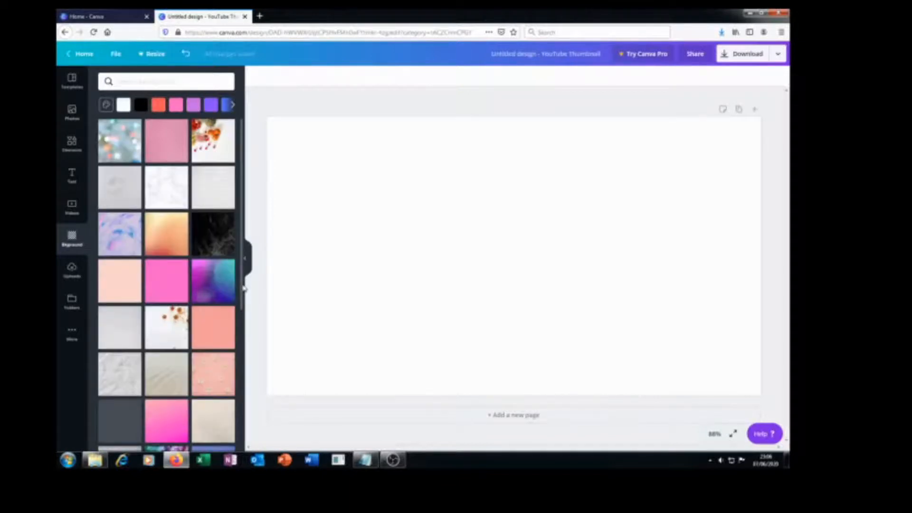
Step: Browse the background library and search it for "blue"
drag(243, 288, 242, 386)
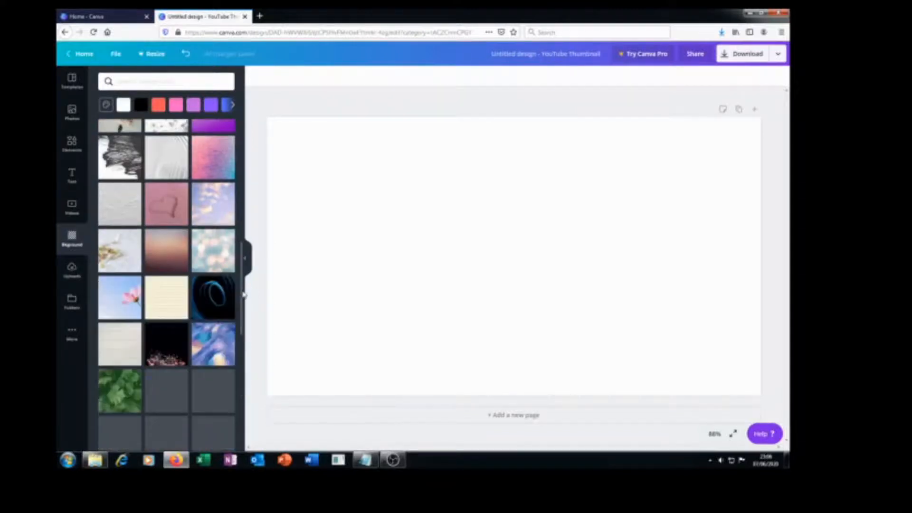
drag(243, 294, 246, 133)
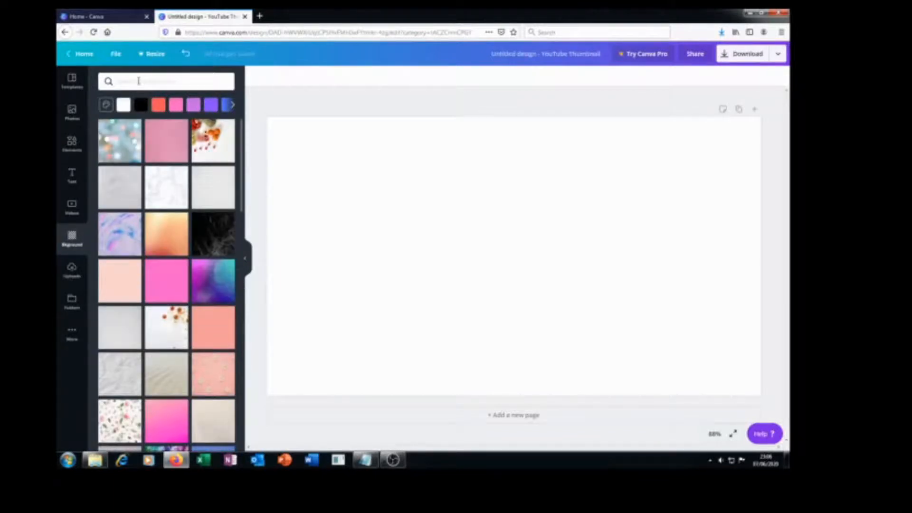
text(s)
key(Return)
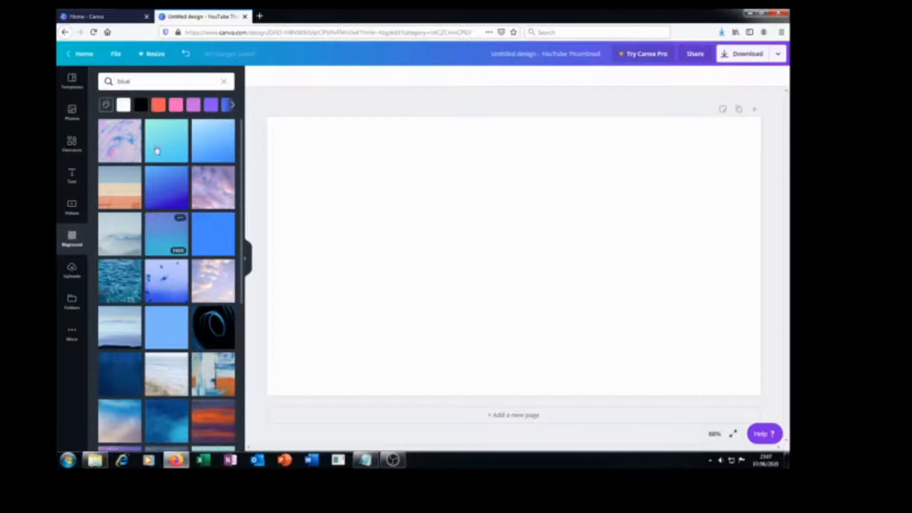
Step: Replace the background search term with "flowers" and run the search
click(137, 81)
key(BackSpace)
key(BackSpace)
key(BackSpace)
text(f)
key(Return)
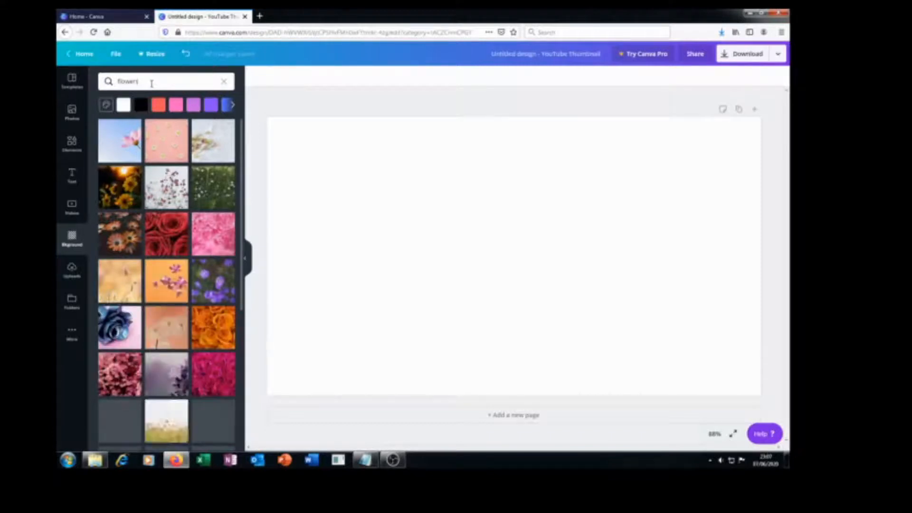
Step: Clear the flower search and search the backgrounds for "blue" again
click(152, 83)
key(BackSpace)
key(BackSpace)
key(BackSpace)
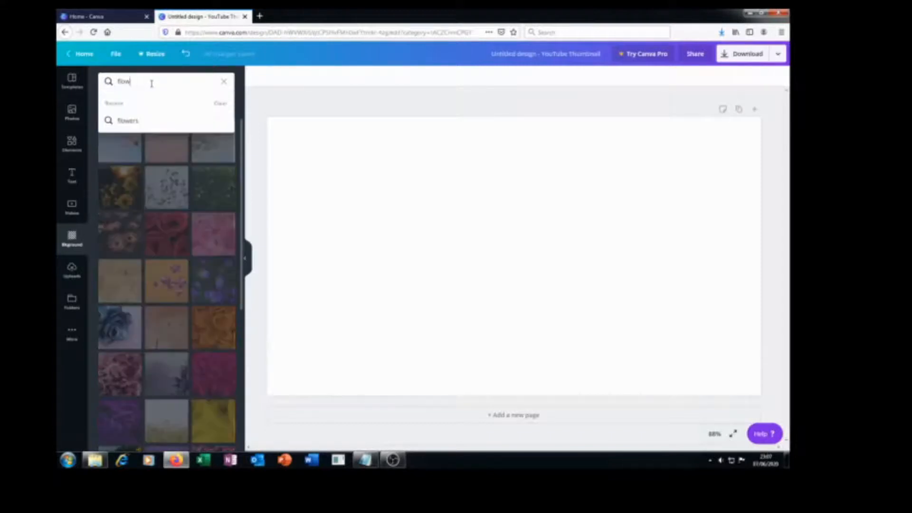
key(BackSpace)
key(BackSpace)
key(BackSpace)
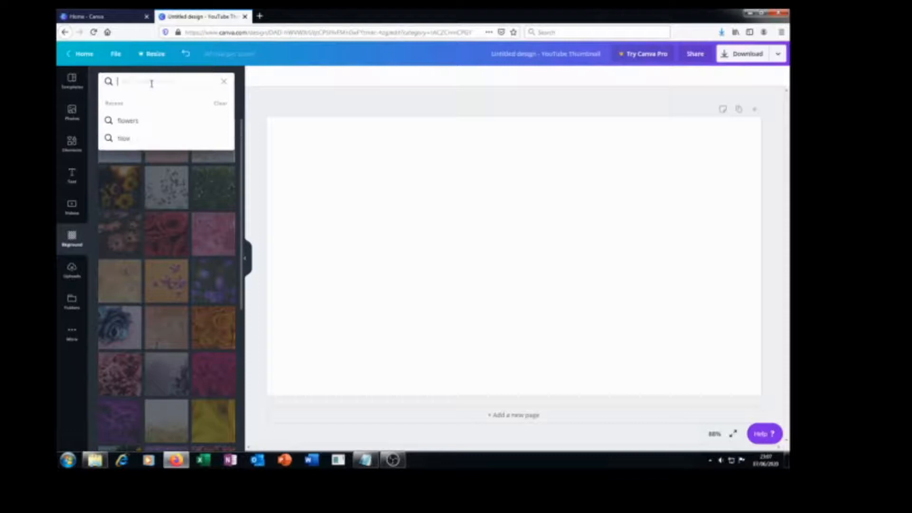
text(blue)
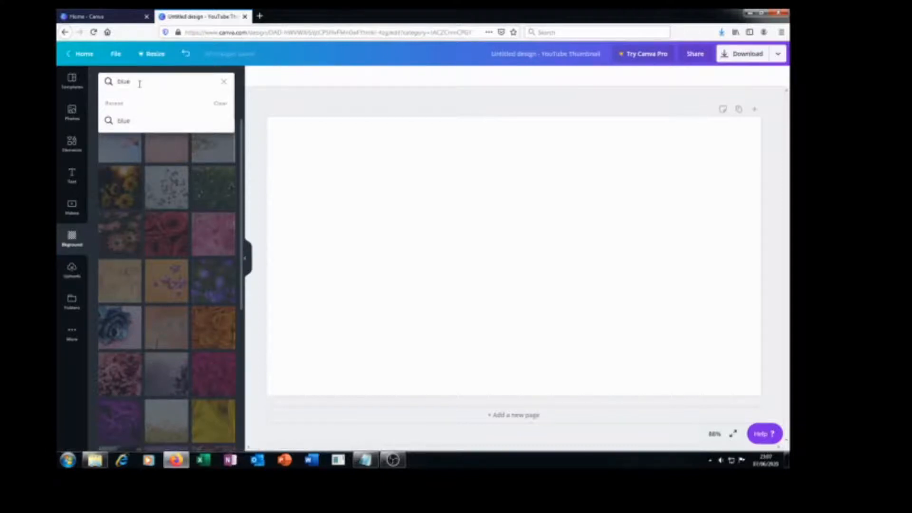
key(Return)
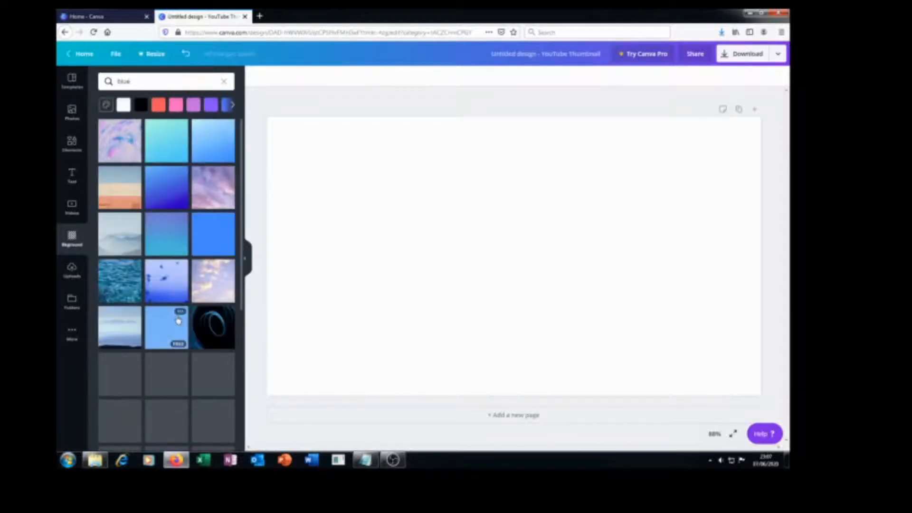
Step: Apply the light-blue to deep-blue diagonal gradient as the background of the thumbnail page
click(188, 319)
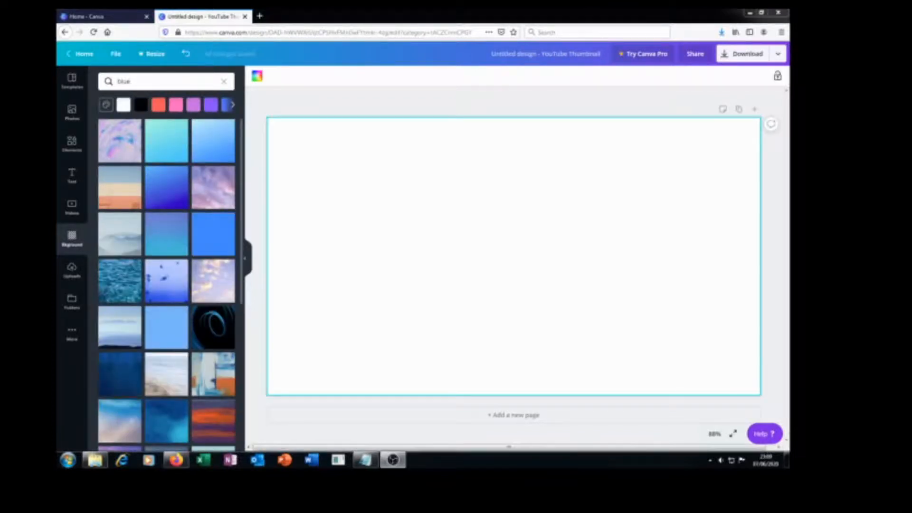
key(alt+Tab)
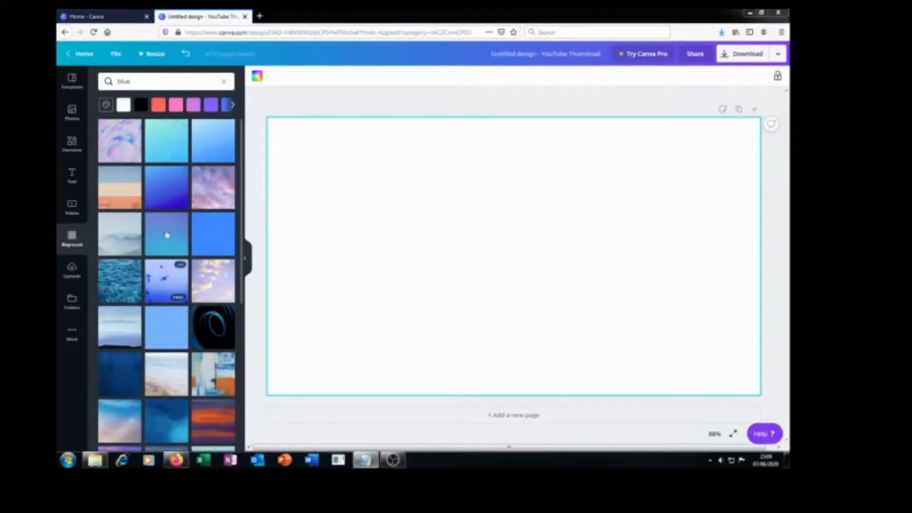
click(166, 197)
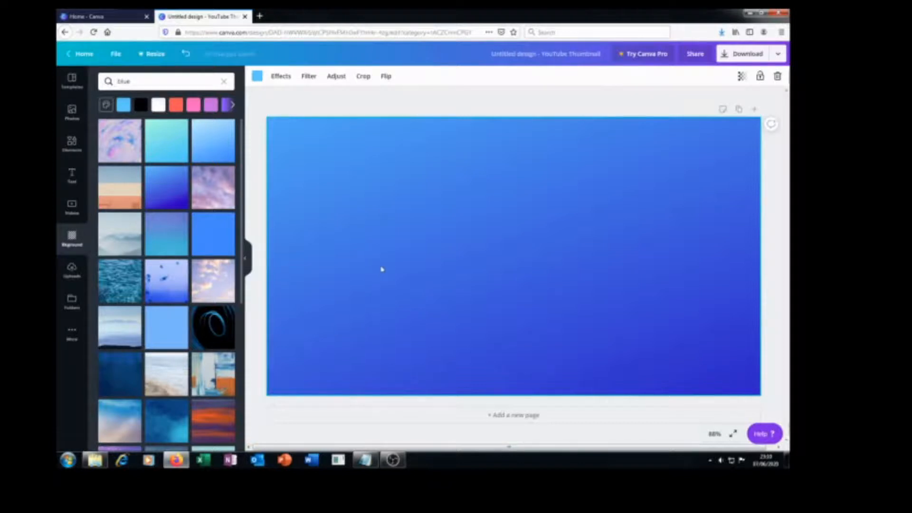
Step: Add a heading text box to the page and delete all of its placeholder text
click(73, 177)
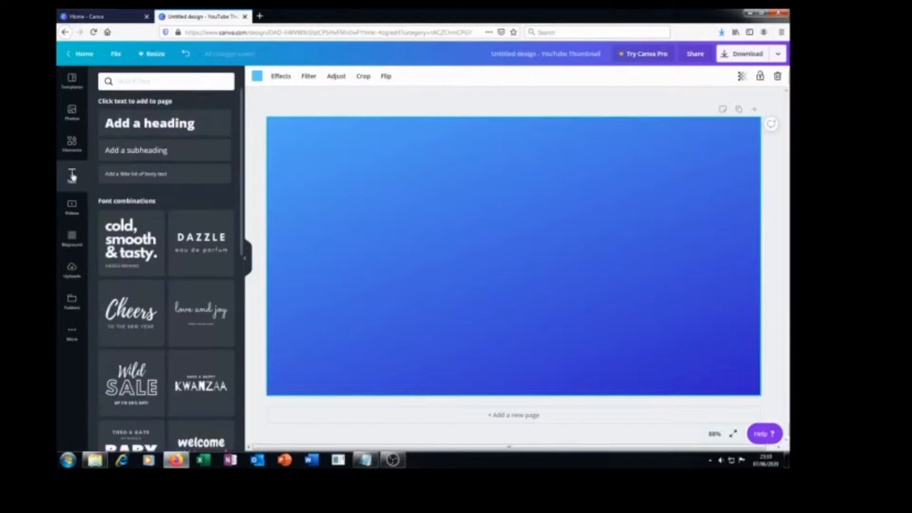
click(174, 131)
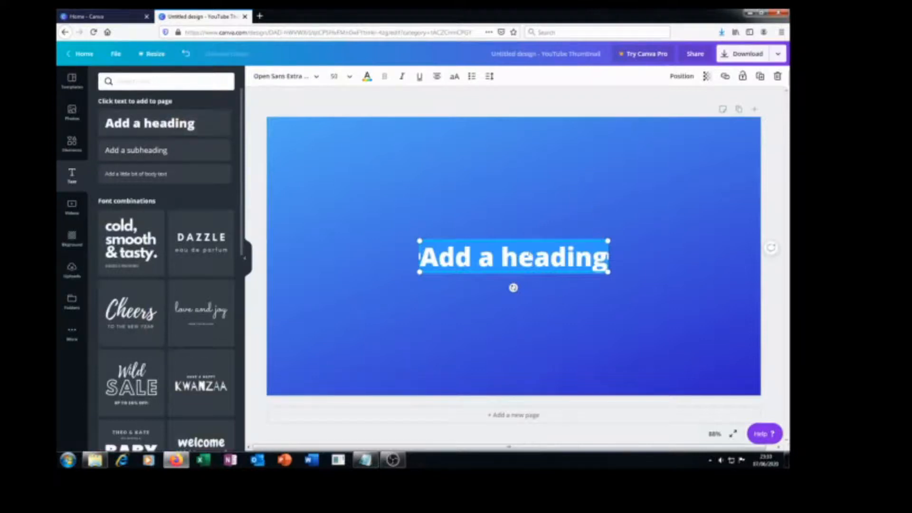
click(568, 260)
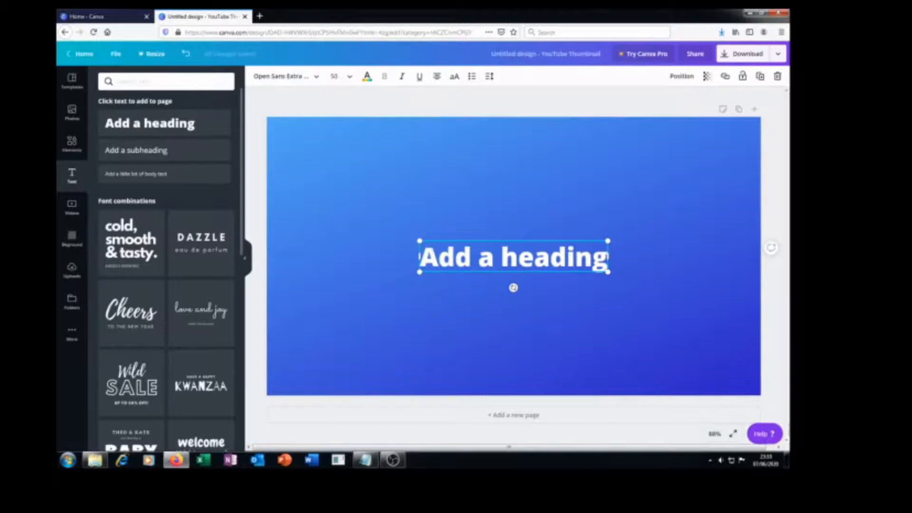
double_click(421, 256)
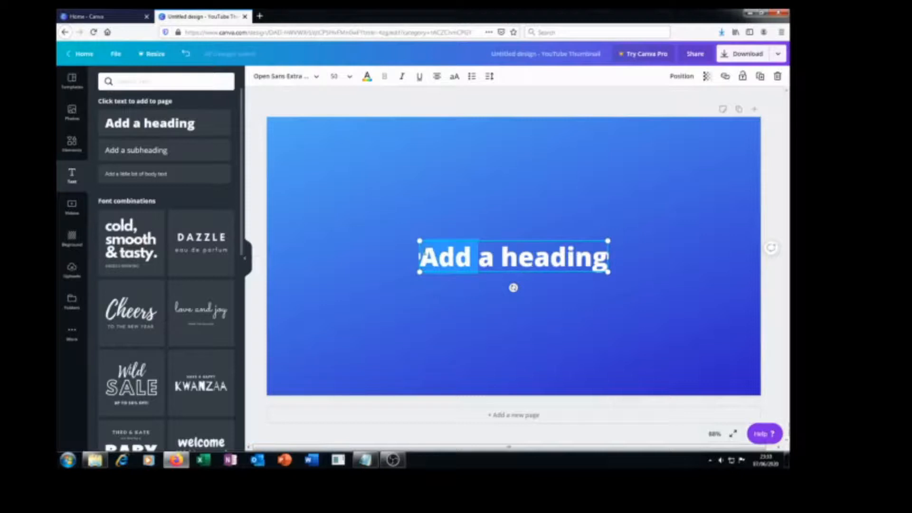
key(BackSpace)
key(Delete)
key(Delete)
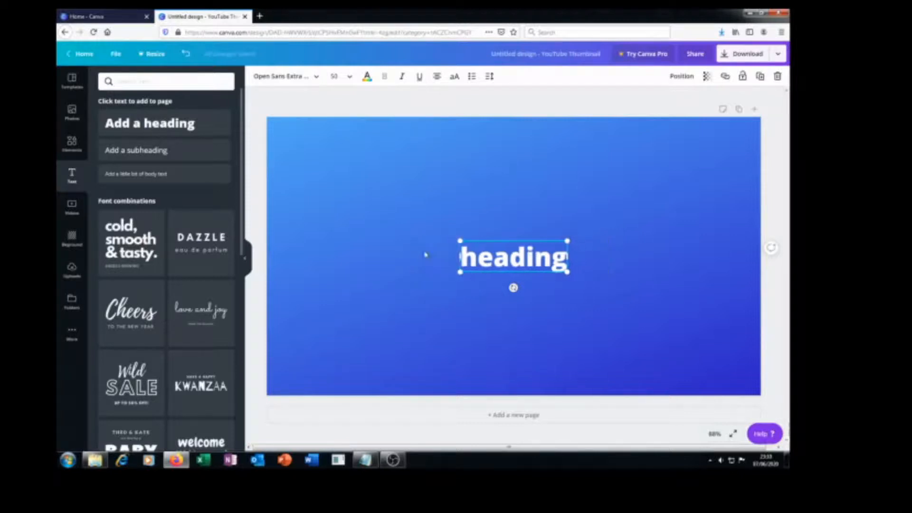
key(Delete)
key(Delete)
key(Delete)
key(Delete)
key(Delete)
key(Delete)
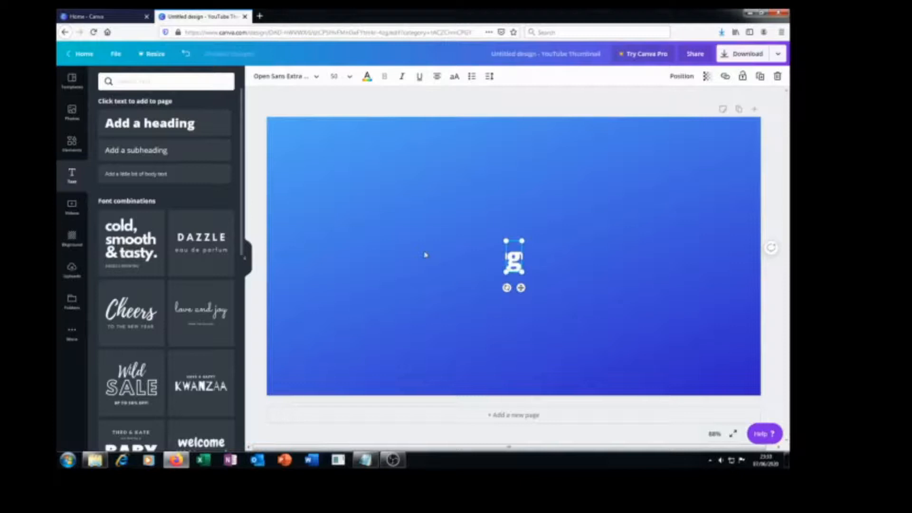
key(Delete)
Step: Enter "Quick and easy" as the text of the heading
text(Qu)
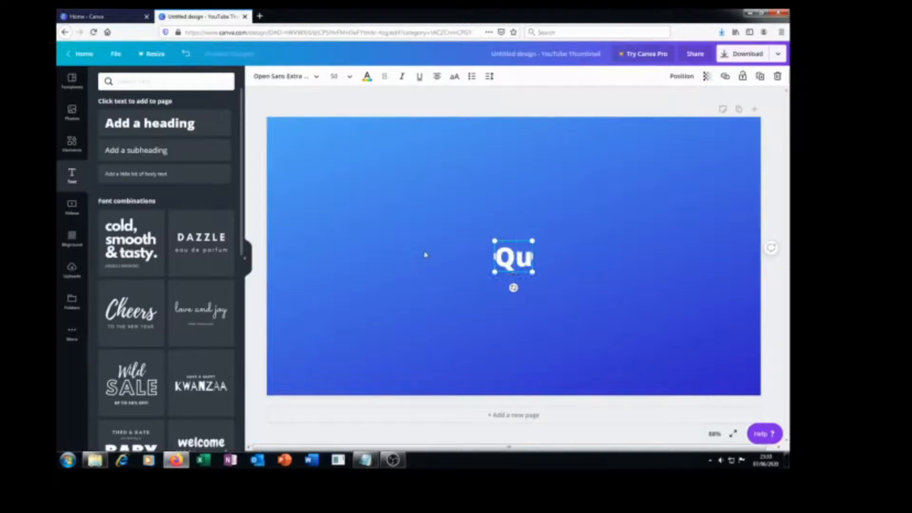
text(ick and E)
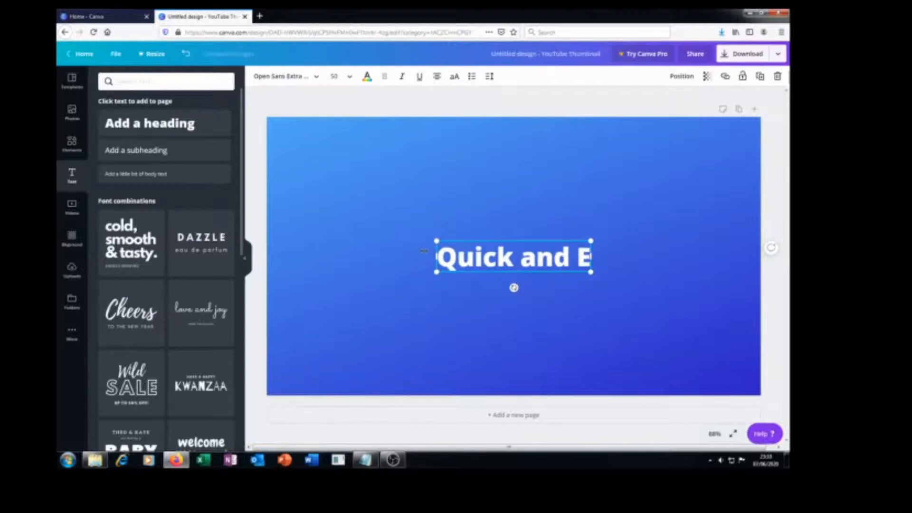
key(BackSpace)
text(e)
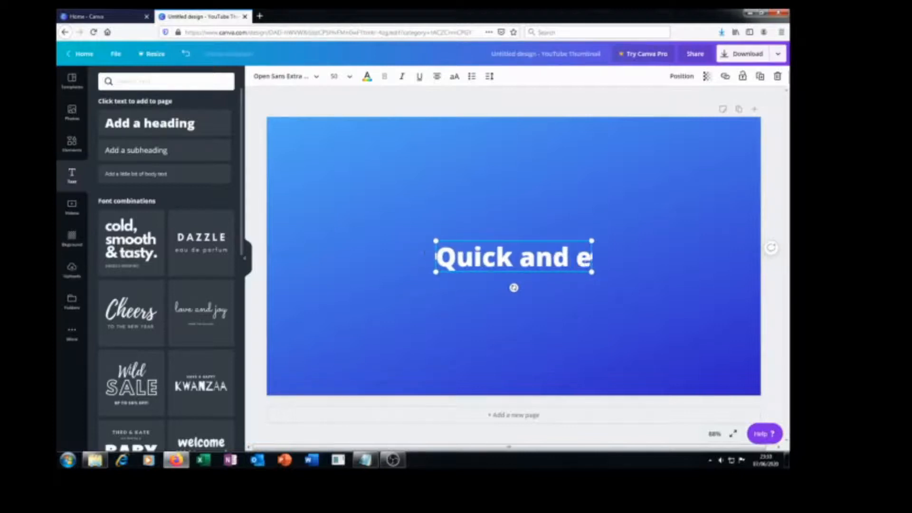
text(asy)
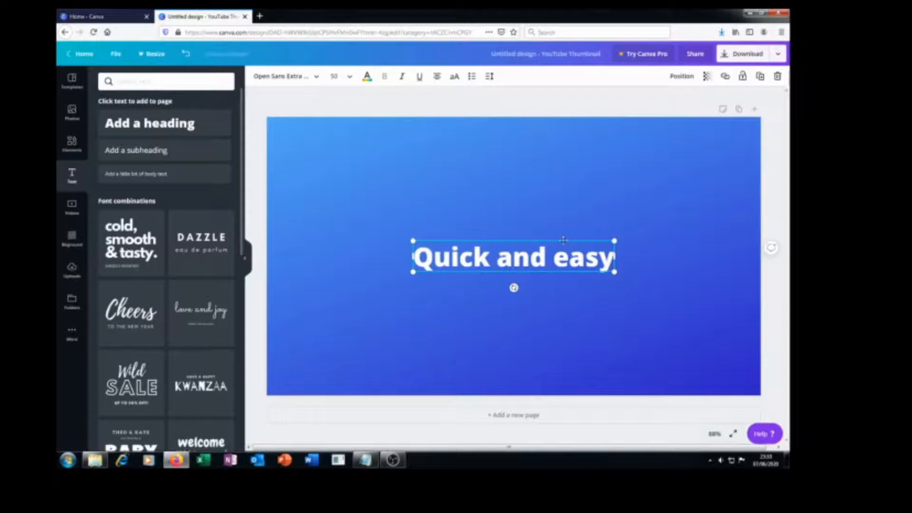
Step: Move the "Quick and easy" heading to the upper left of the page and rotate it slightly so it slopes upward to the right
drag(532, 232, 439, 153)
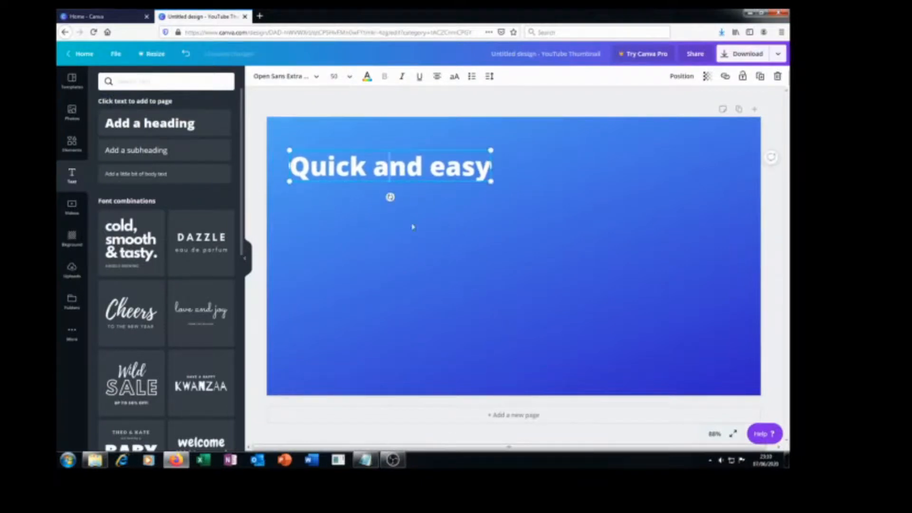
mouse_move(390, 197)
mouse_down()
mouse_move(403, 184)
mouse_move(389, 203)
mouse_move(369, 200)
mouse_move(400, 186)
mouse_move(399, 199)
mouse_up()
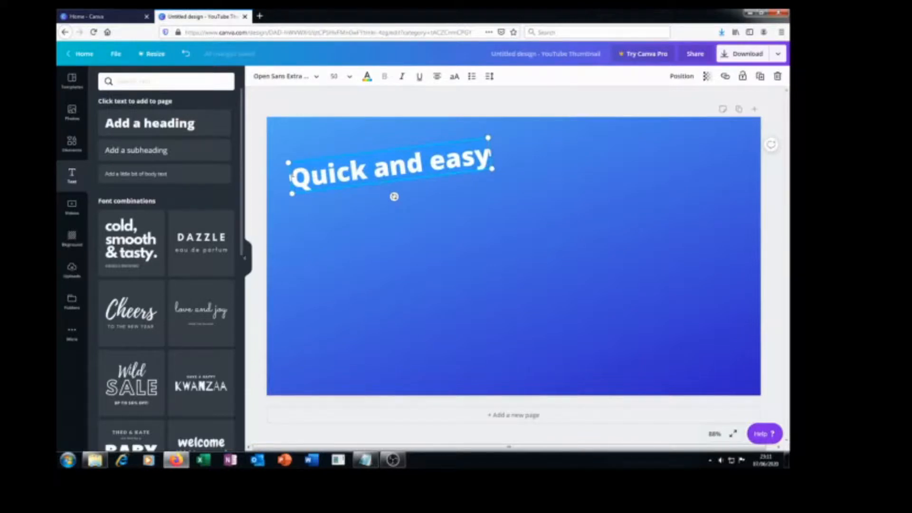
Step: Select the whole "Quick and easy" text and set its font size to 48
click(367, 166)
key(Left)
key(Left)
key(Left)
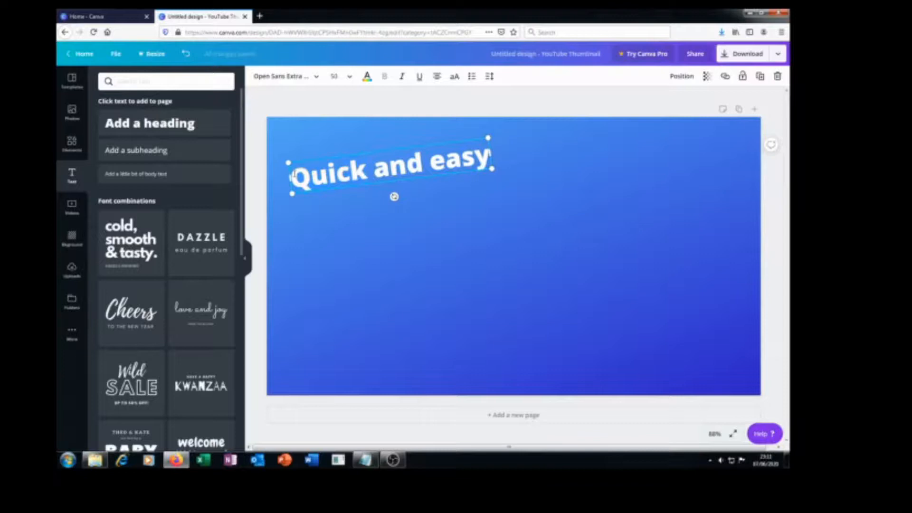
click(419, 169)
key(Right)
key(Left)
key(Left)
key(Left)
key(Left)
key(Left)
key(Left)
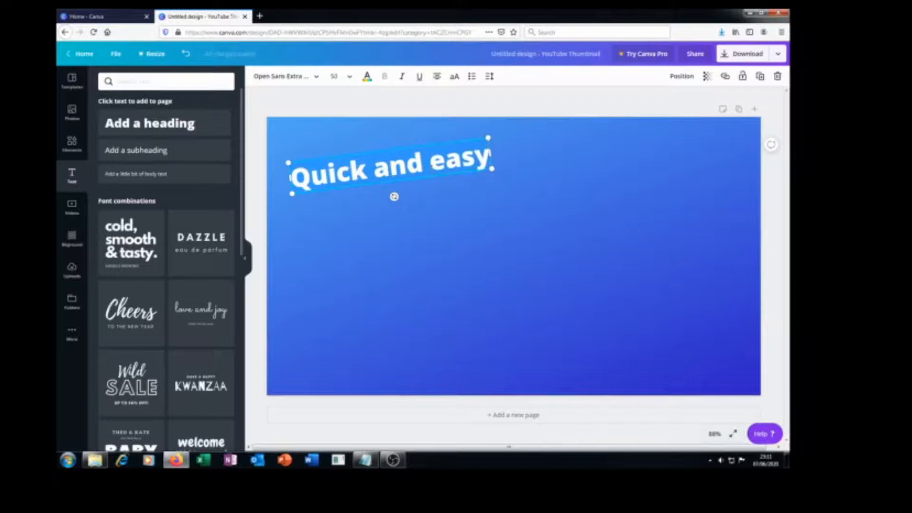
click(350, 78)
drag(376, 211, 376, 258)
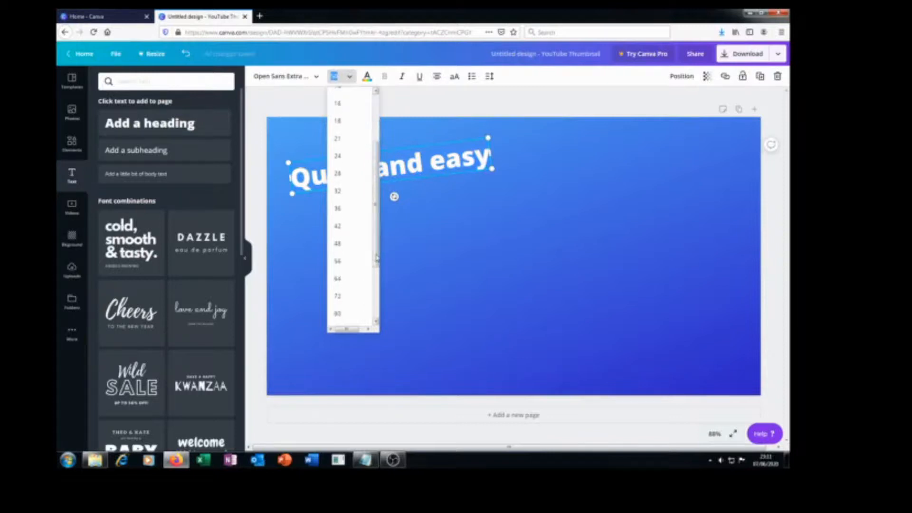
click(338, 244)
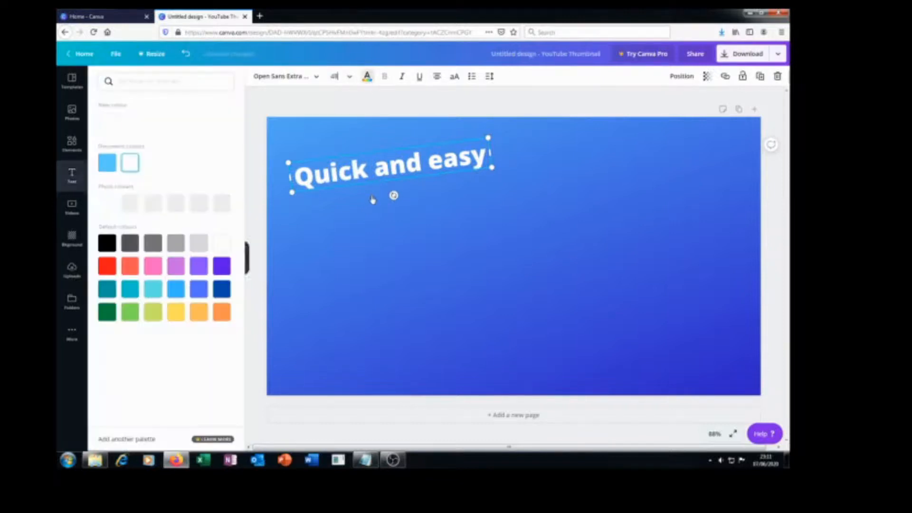
Step: Try dark green and red as the "Quick and easy" text colour, ending with white again
click(366, 76)
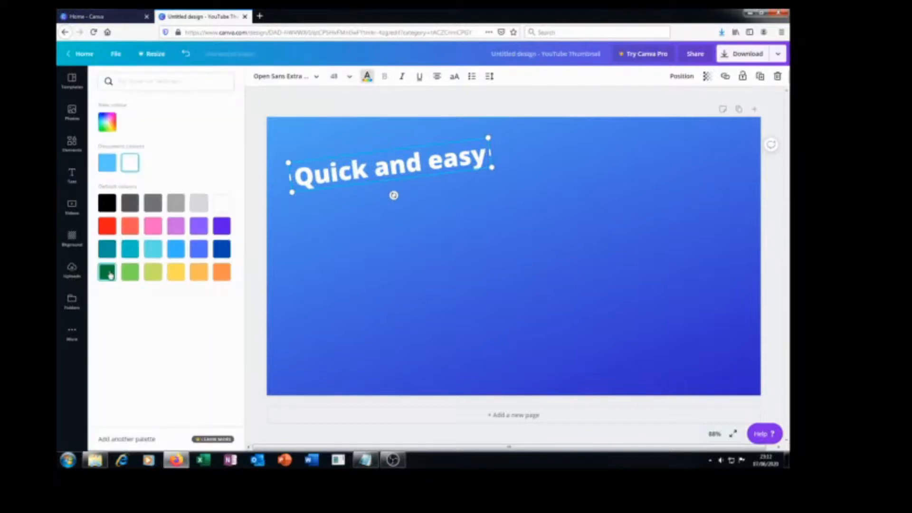
click(110, 274)
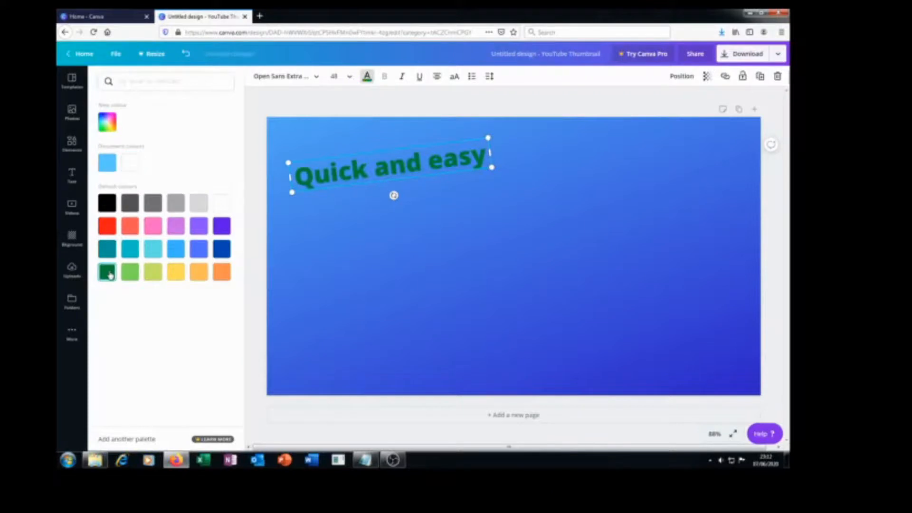
click(108, 226)
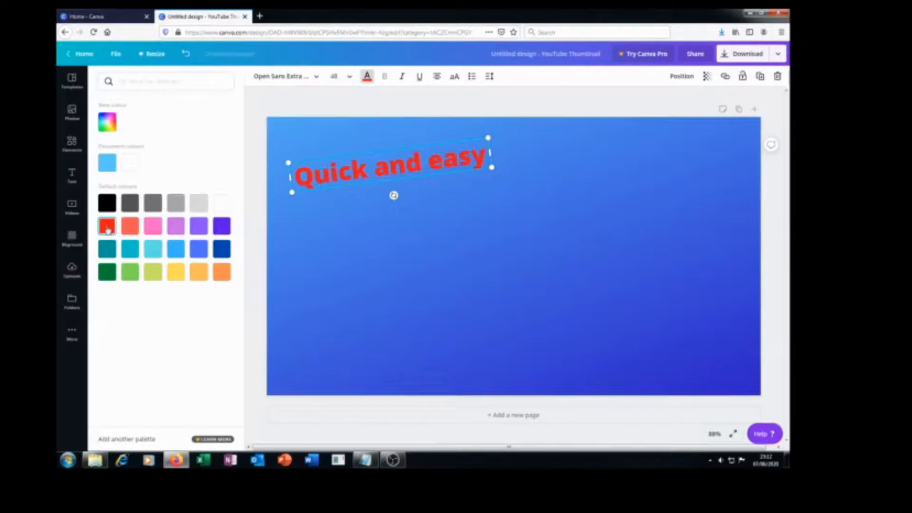
click(132, 169)
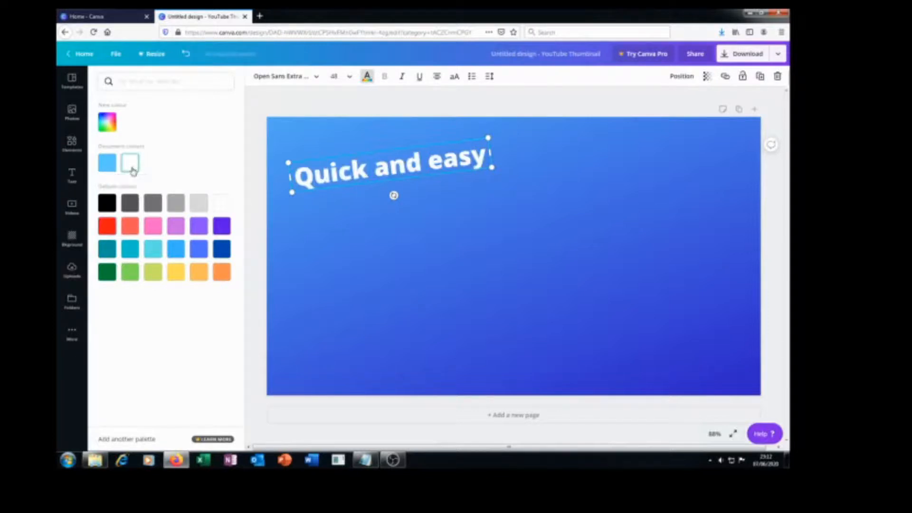
Step: Change the font of the "Quick and easy" heading to Eczar SemiBold
click(316, 79)
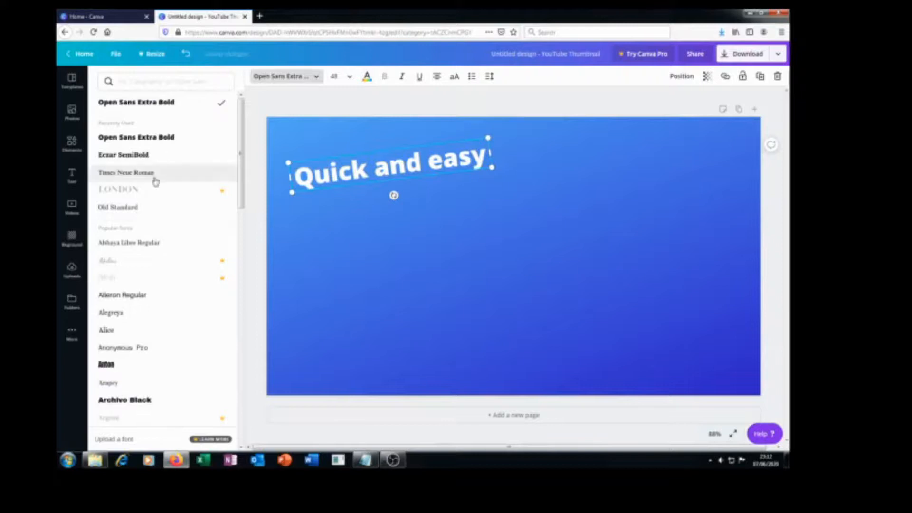
click(126, 157)
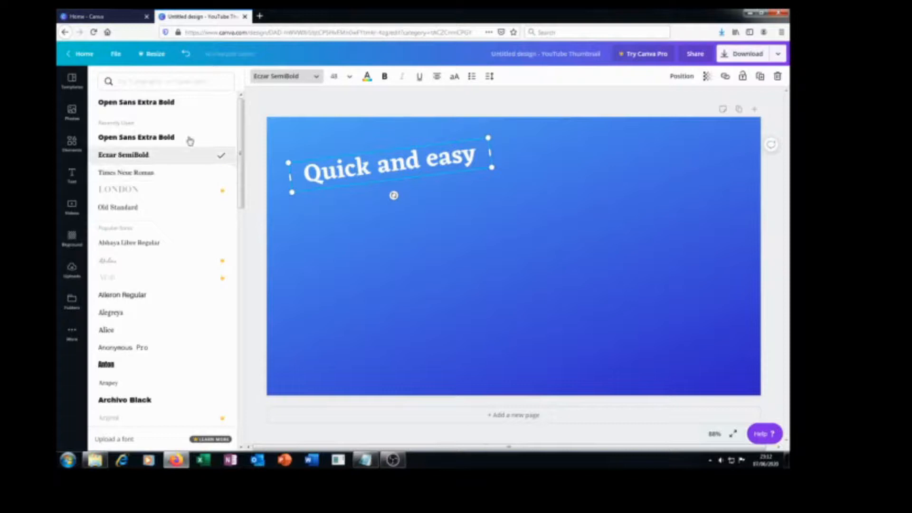
Step: Add a second heading below "Quick and easy" and delete its placeholder text
click(73, 182)
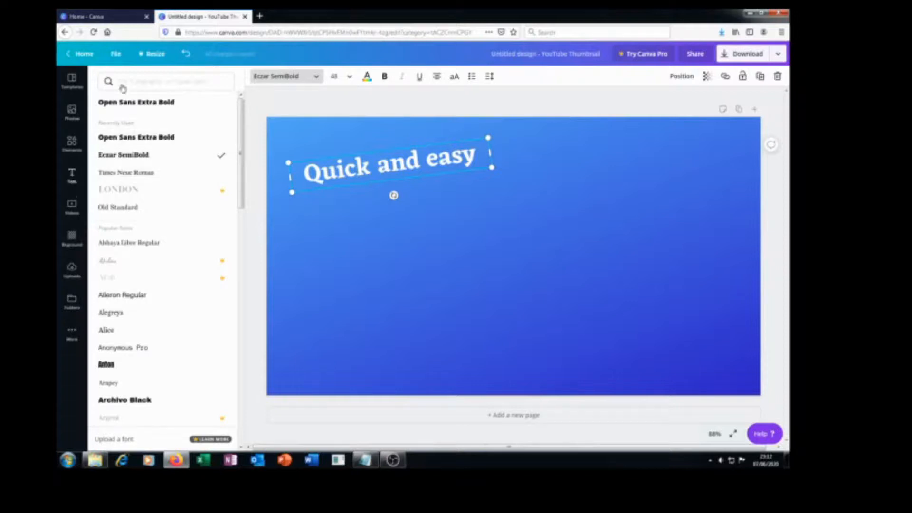
click(148, 124)
click(424, 211)
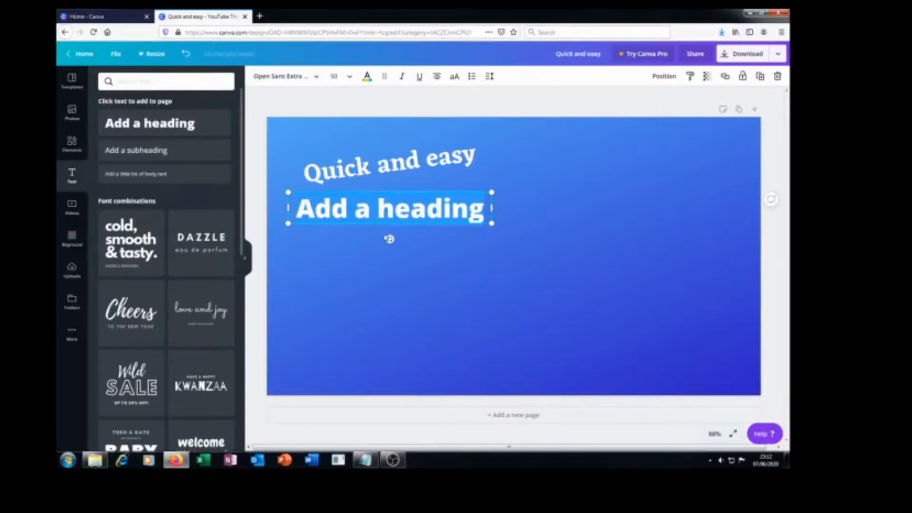
double_click(322, 209)
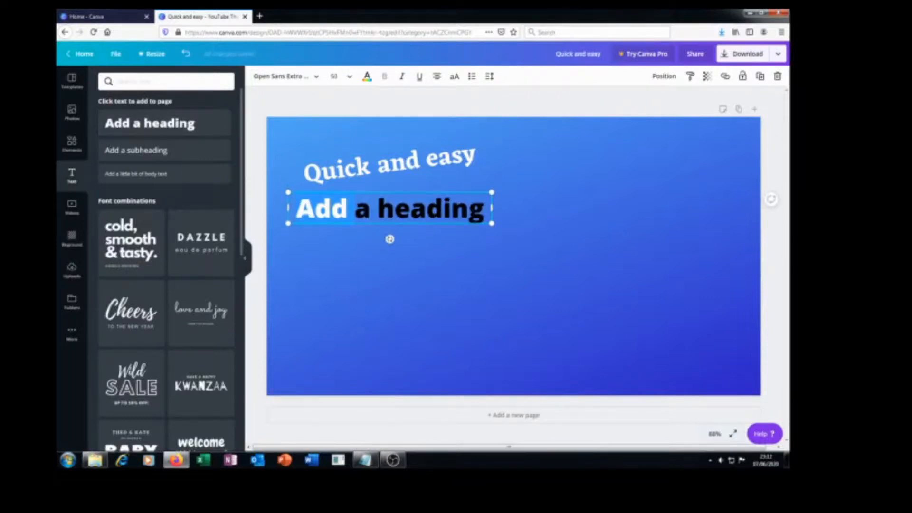
key(Left)
key(Delete)
key(Delete)
key(Delete)
key(Delete)
key(Delete)
key(Delete)
key(Delete)
key(Delete)
key(Delete)
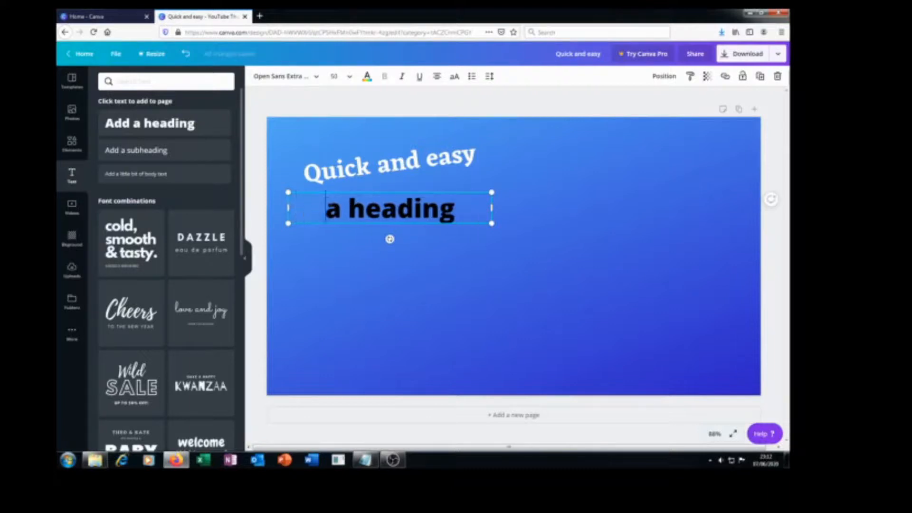
key(Delete)
key(Delete)
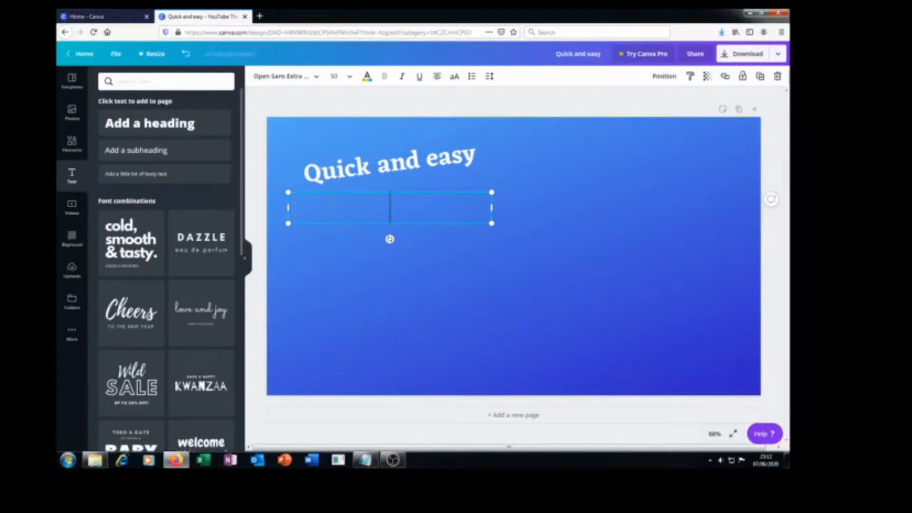
text(Tutoria)
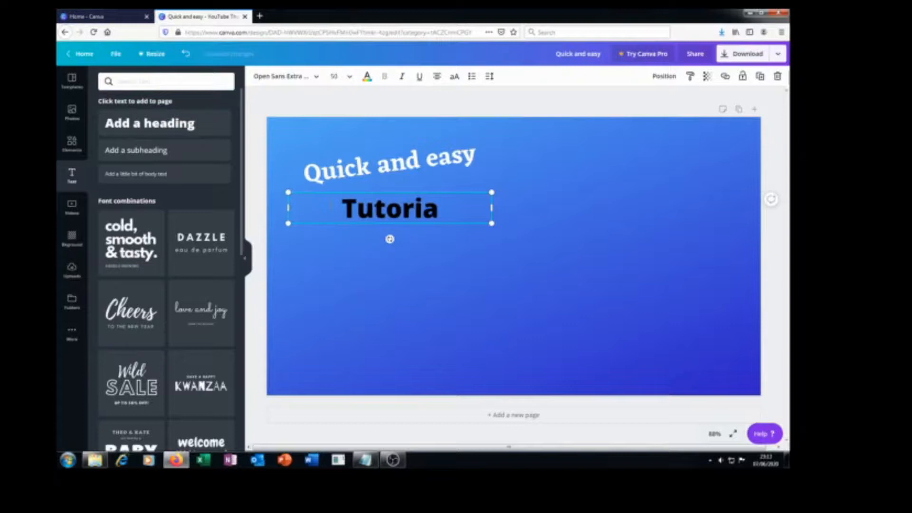
key(BackSpace)
key(BackSpace)
key(BackSpace)
key(BackSpace)
key(BackSpace)
key(BackSpace)
key(BackSpace)
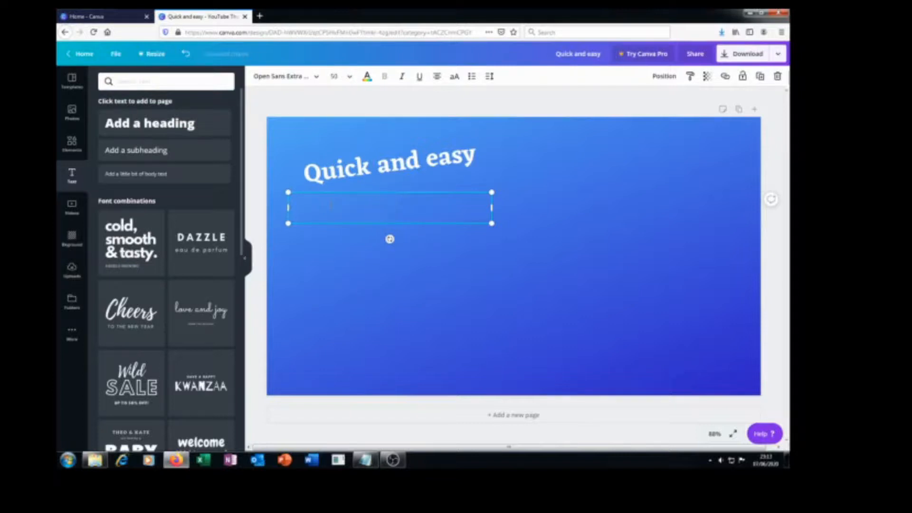
Step: Enter "Guide to" as the text of the second heading
text(Guide)
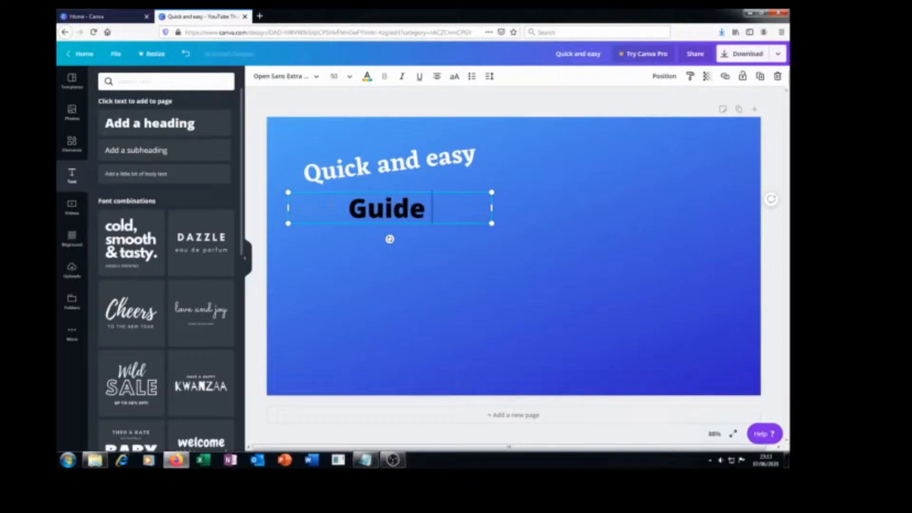
text( to)
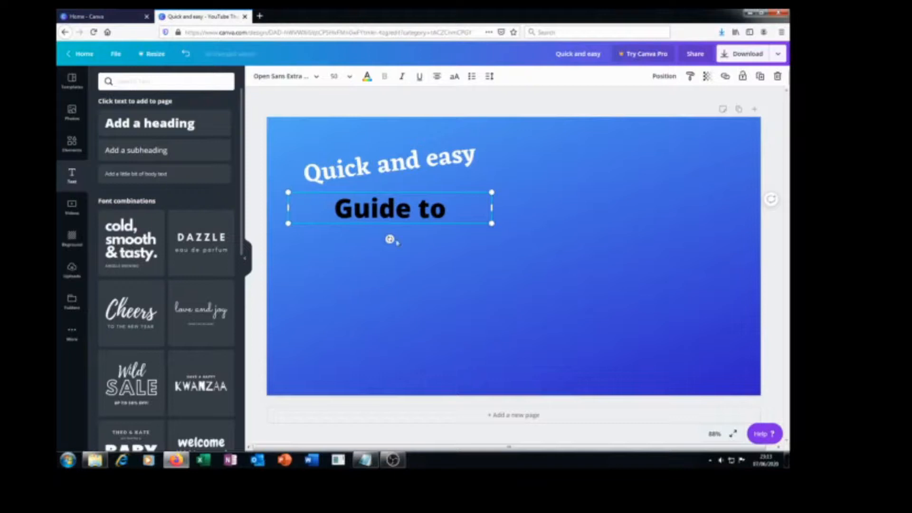
Step: Tilt the "Guide to" heading upward to match the line above and shift it slightly right beneath "Quick and easy"
drag(389, 239, 400, 270)
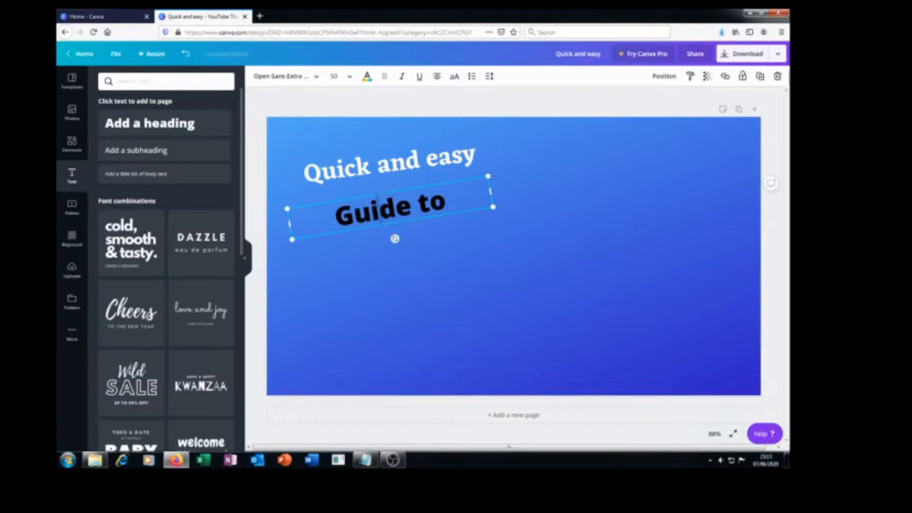
drag(390, 191, 403, 187)
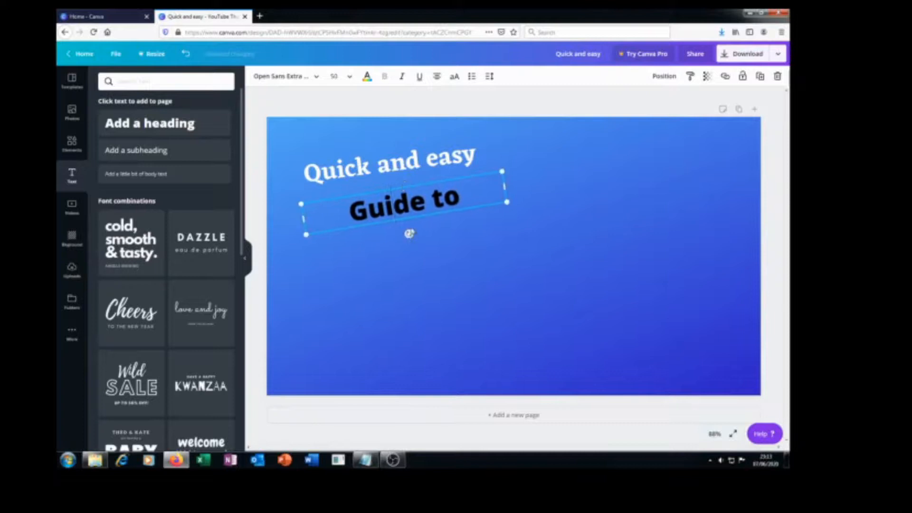
drag(409, 234, 409, 234)
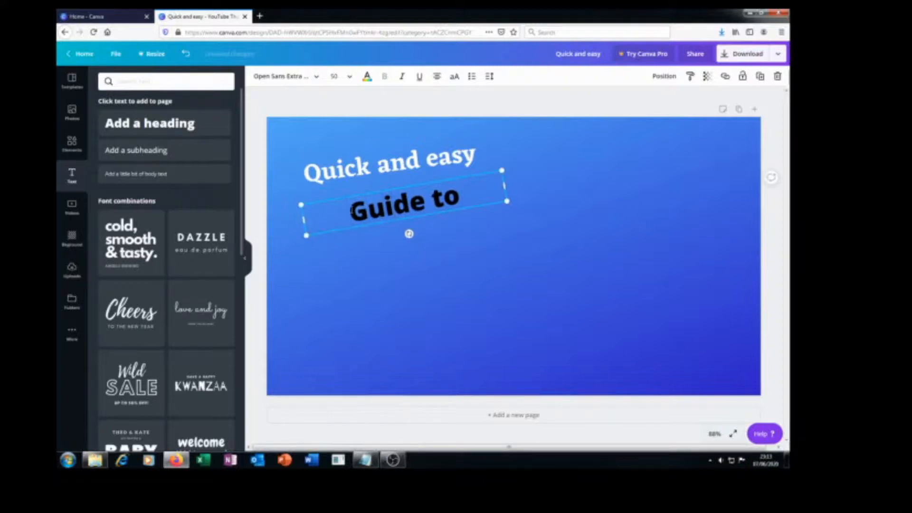
Step: Select the whole "Guide to" text and change its font to Eczar SemiBold
key(Right)
key(shift+Right)
key(shift+Right)
key(Left)
key(Left)
key(shift+Right)
key(shift+Right)
key(shift+Right)
key(shift+Right)
key(shift+Right)
key(shift+Right)
key(shift+Right)
key(shift+Right)
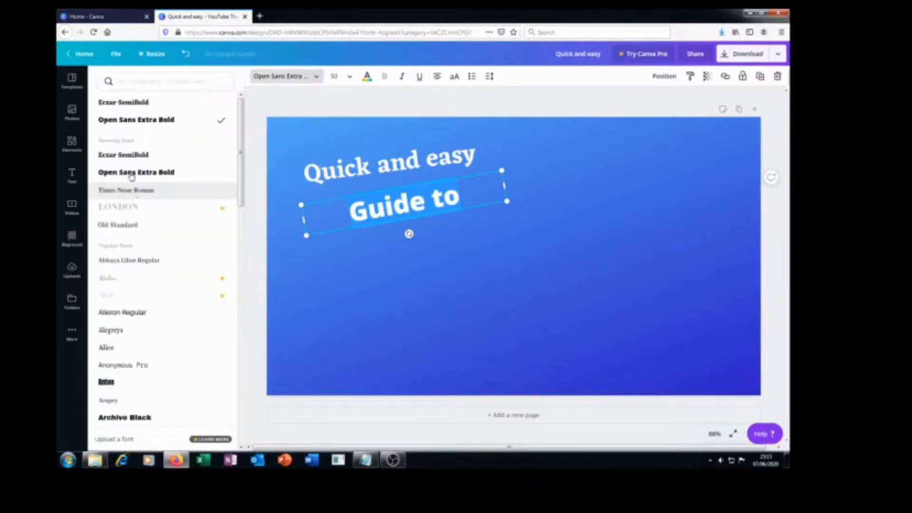
click(130, 156)
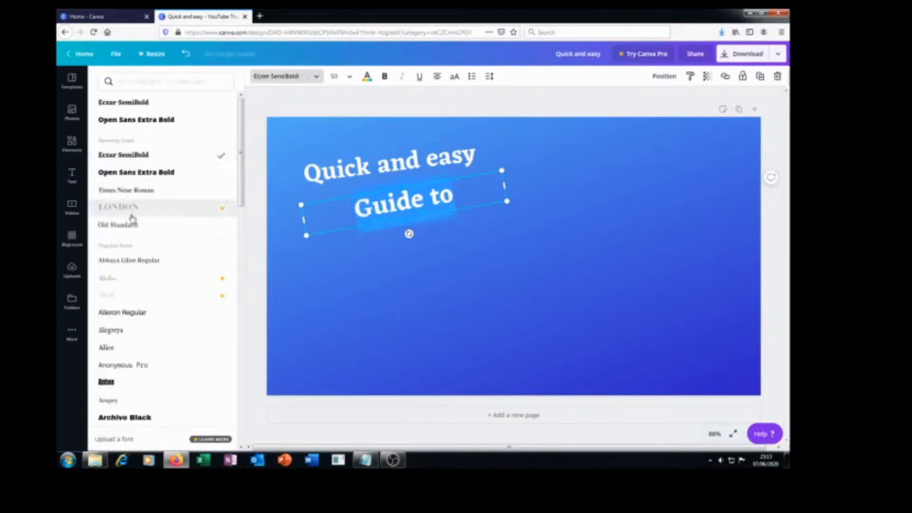